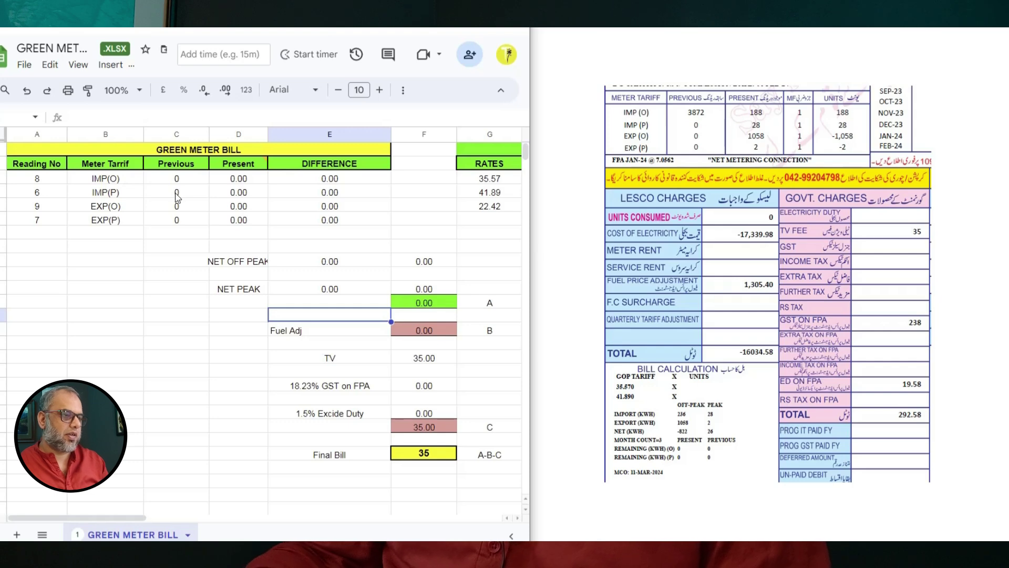
{"action": "left_click", "coordinate": [265, 244]}
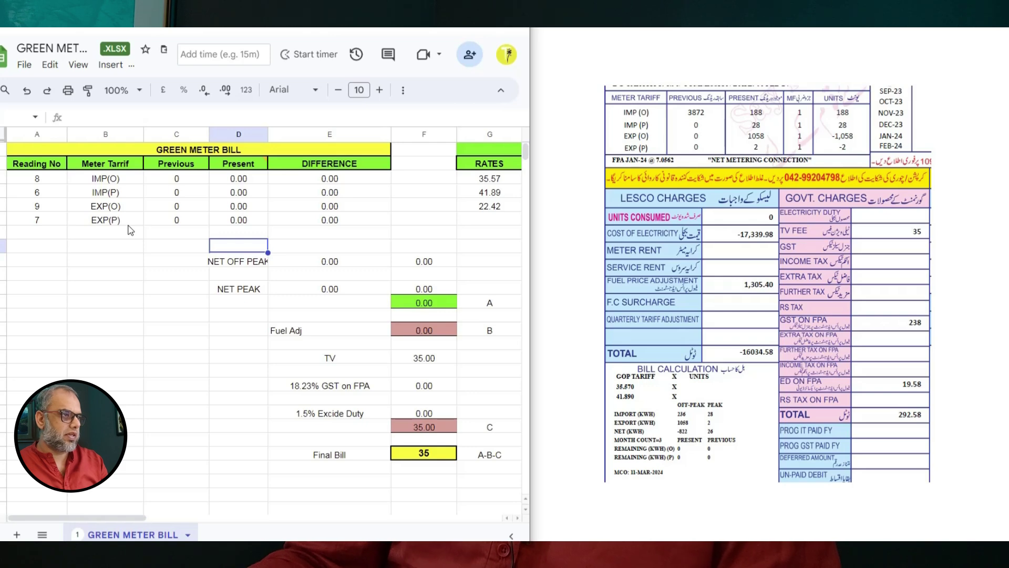
{"action": "left_click", "coordinate": [241, 182]}
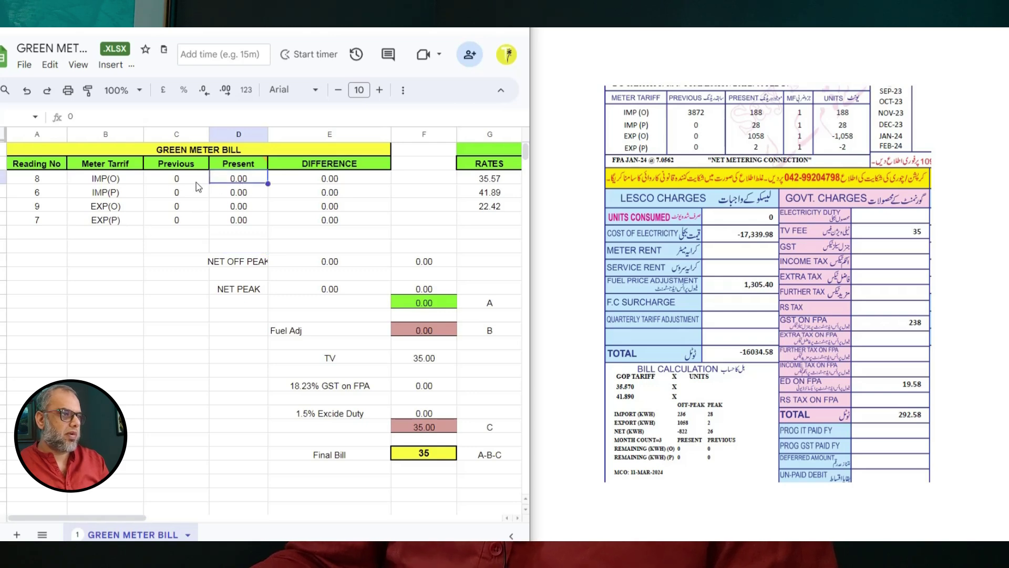
{"action": "left_click_drag", "start_coordinate": [197, 182], "coordinate": [190, 221]}
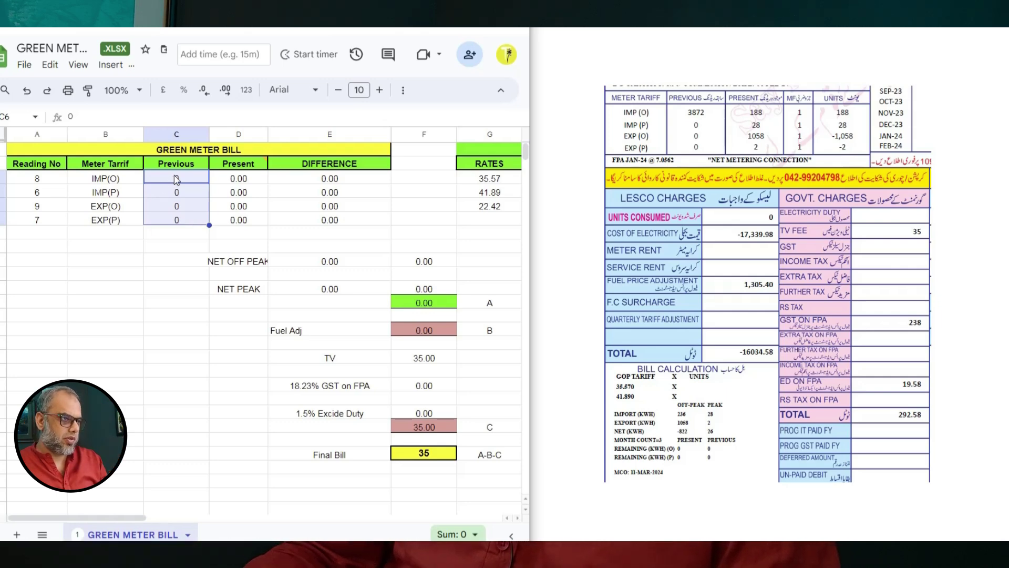
{"action": "left_click", "coordinate": [242, 182]}
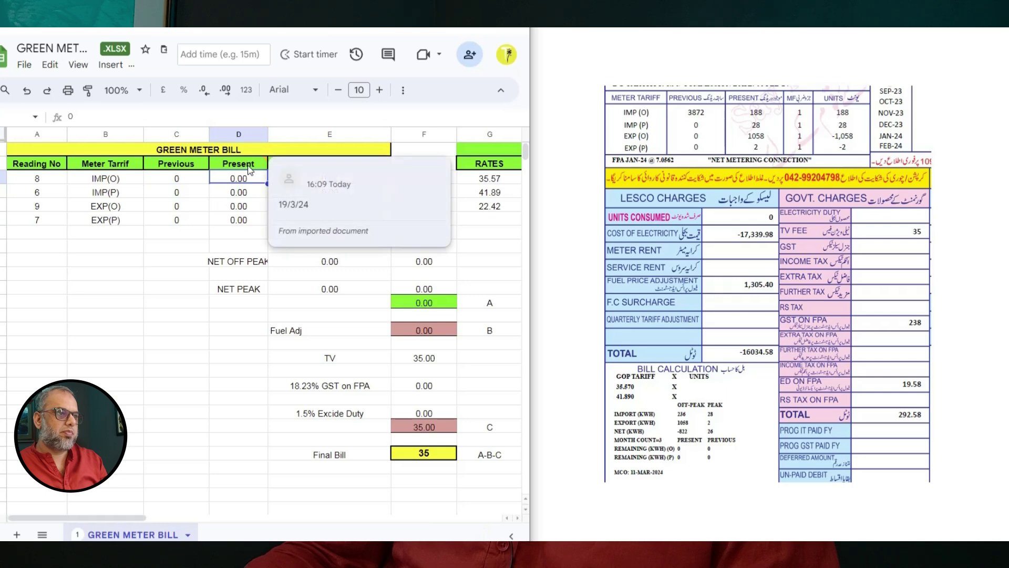
{"action": "left_click", "coordinate": [236, 182]}
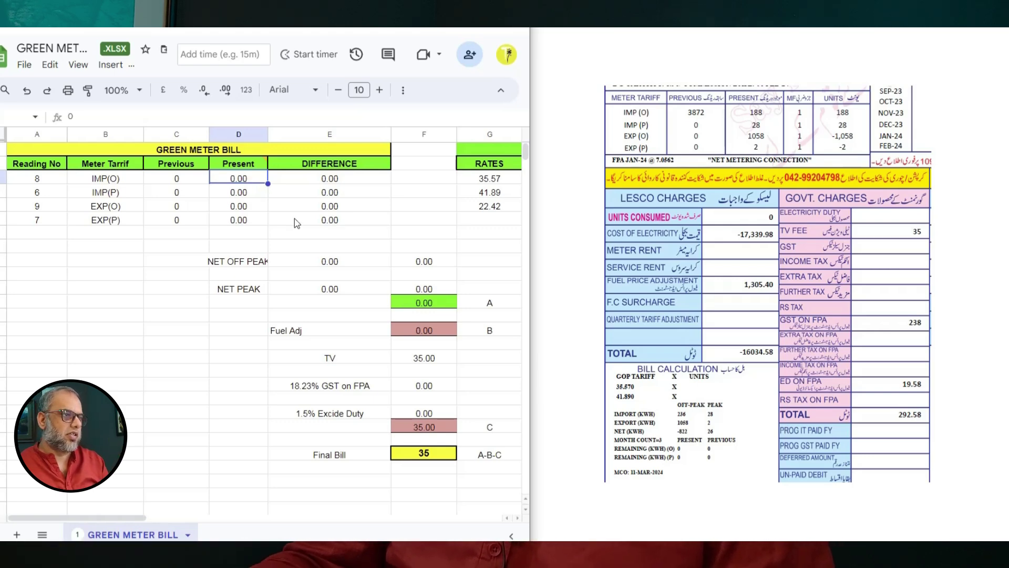
{"action": "left_click", "coordinate": [315, 220]}
{"action": "left_click_drag", "start_coordinate": [195, 182], "coordinate": [185, 226]}
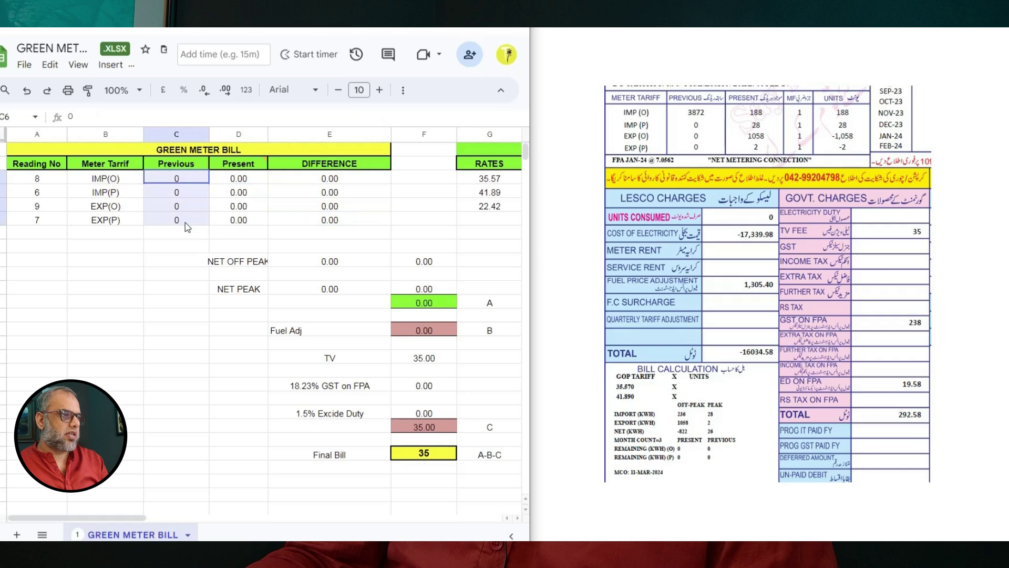
Step: Enter the present readings: 188 for IMP(O), 28 for IMP(P), 1058 for EXP(O) and 2 for EXP(P)
{"action": "left_click", "coordinate": [223, 184]}
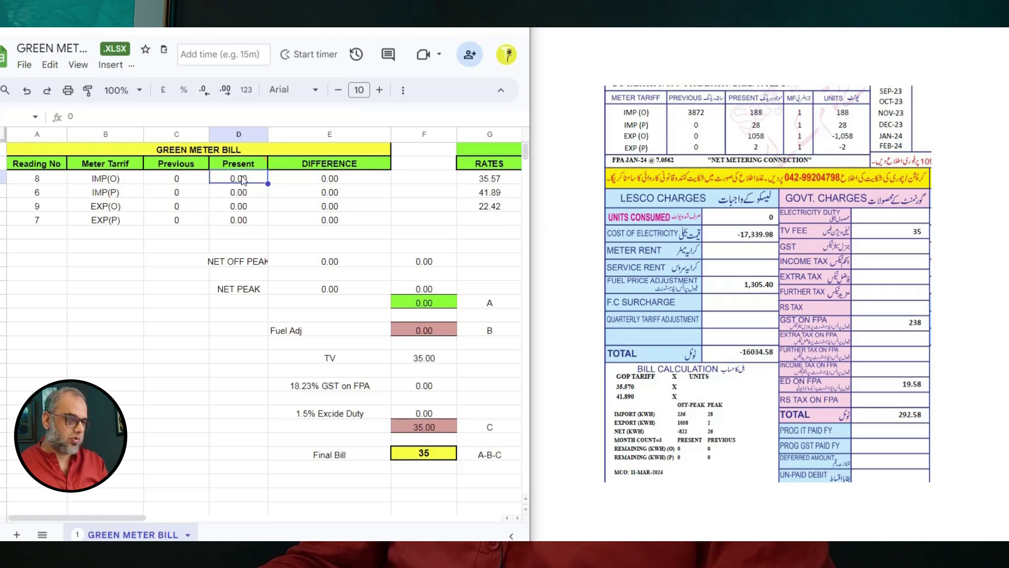
{"action": "type", "text": "188"}
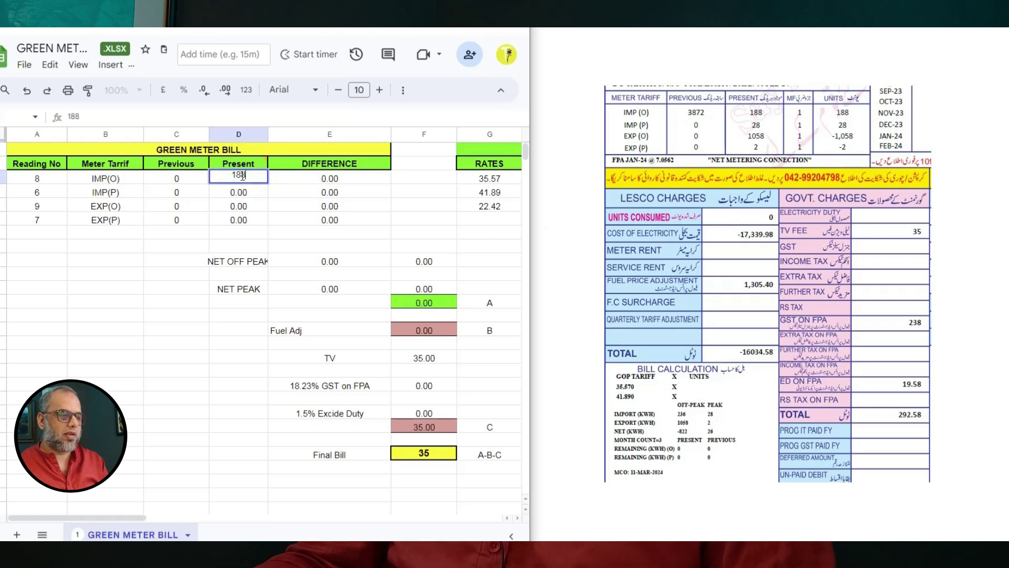
{"action": "key", "text": "Return"}
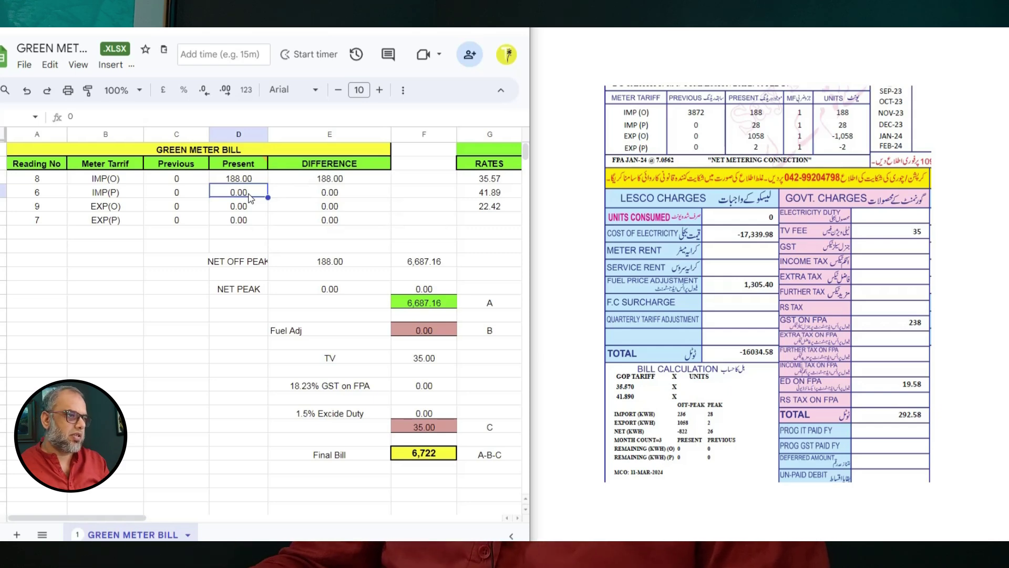
{"action": "type", "text": "28"}
{"action": "key", "text": "Return"}
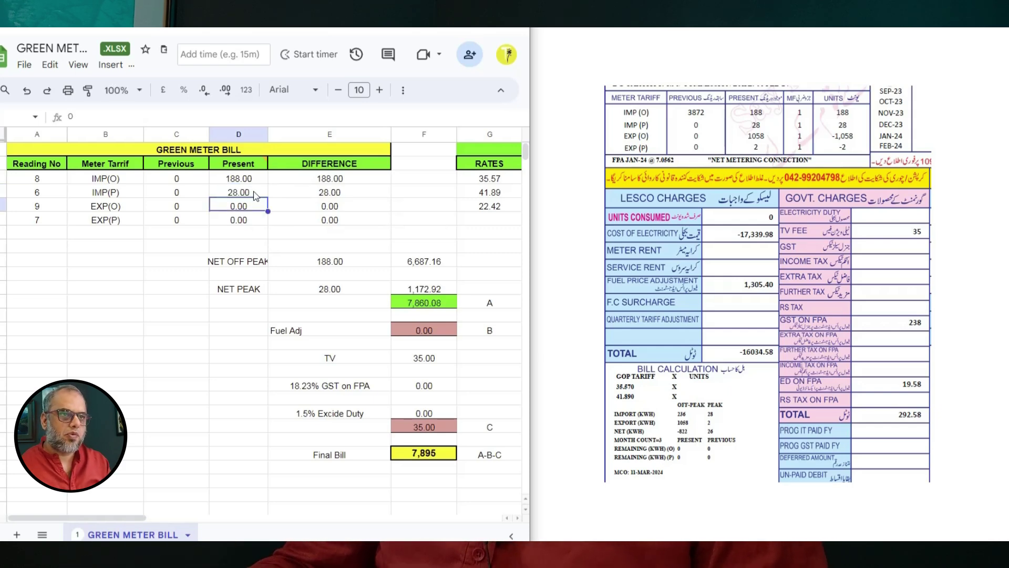
{"action": "type", "text": "1058"}
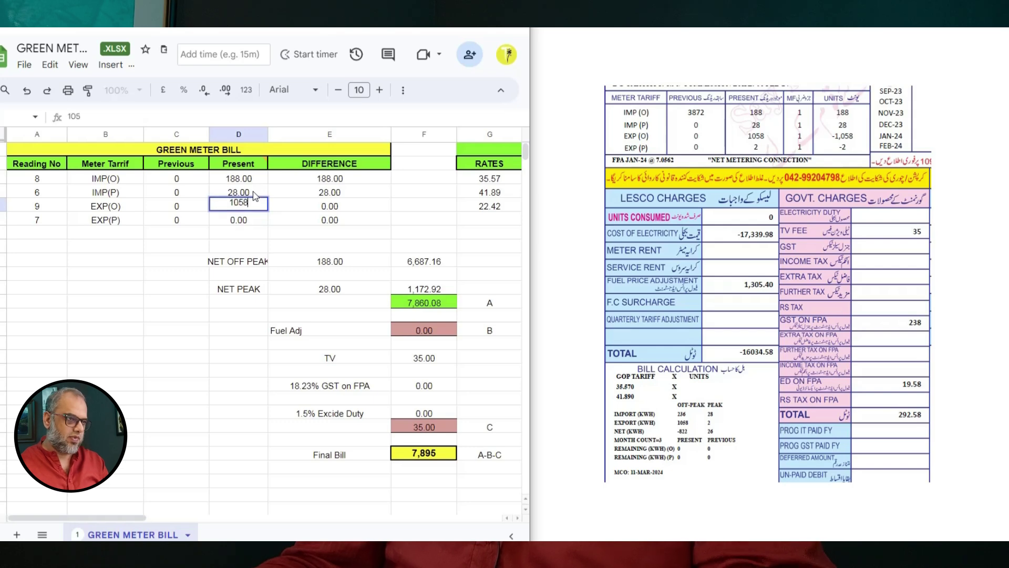
{"action": "key", "text": "Return"}
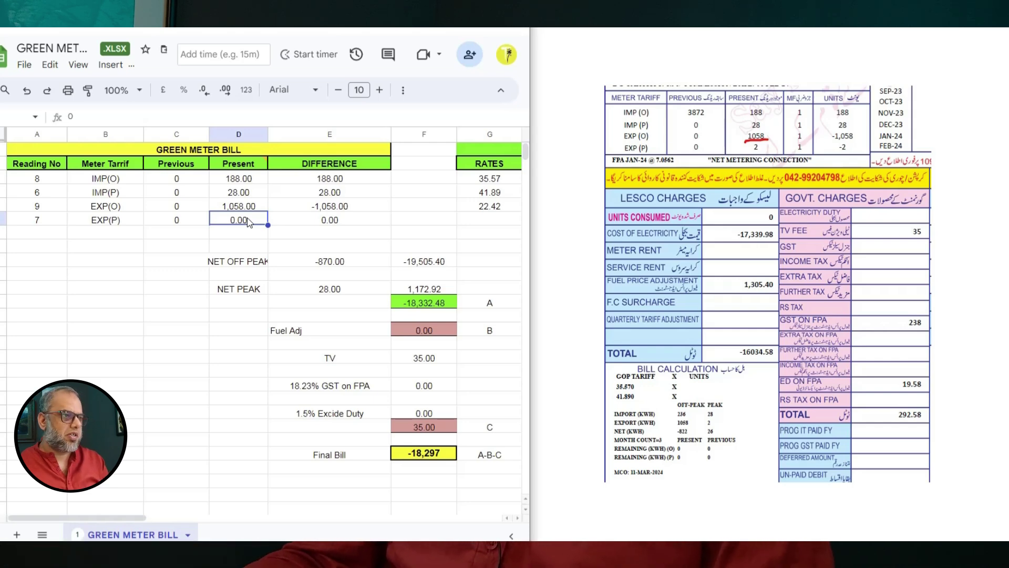
{"action": "type", "text": "2"}
{"action": "key", "text": "Return"}
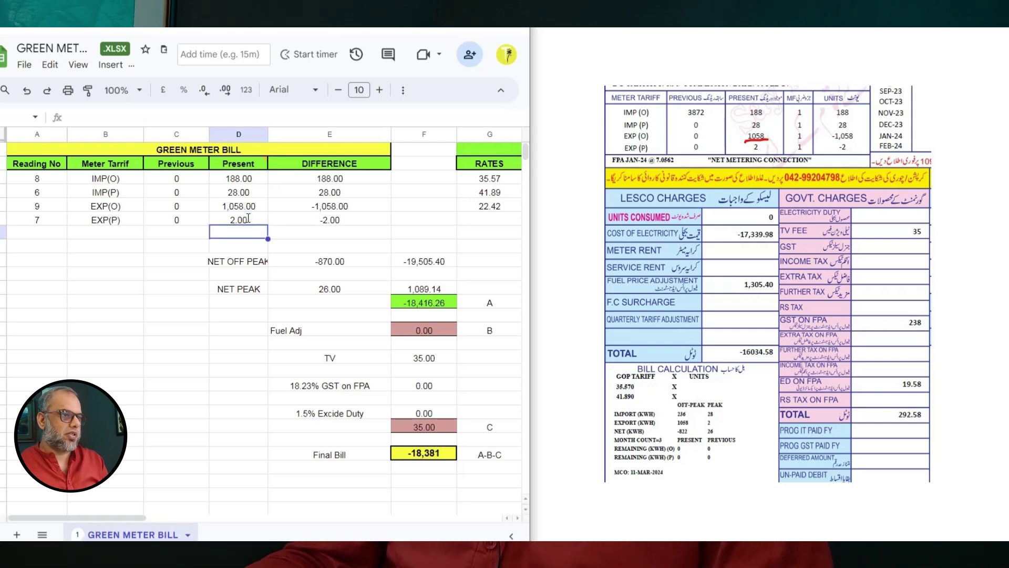
Step: Compare the difference formulas of the export rows with the one of the IMP(O) row
{"action": "left_click", "coordinate": [294, 206]}
{"action": "left_click", "coordinate": [311, 220]}
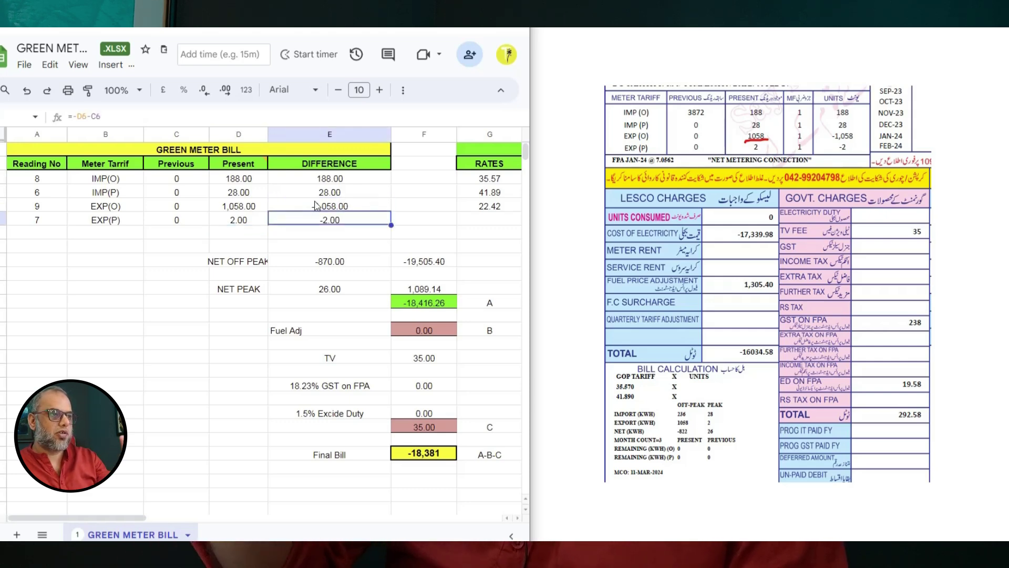
{"action": "left_click", "coordinate": [315, 208]}
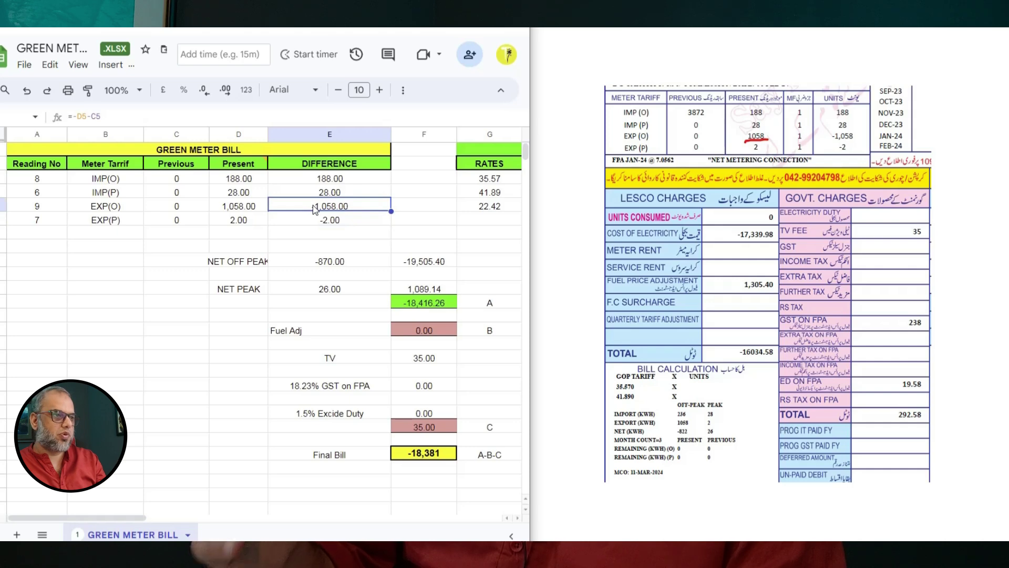
{"action": "left_click", "coordinate": [330, 179]}
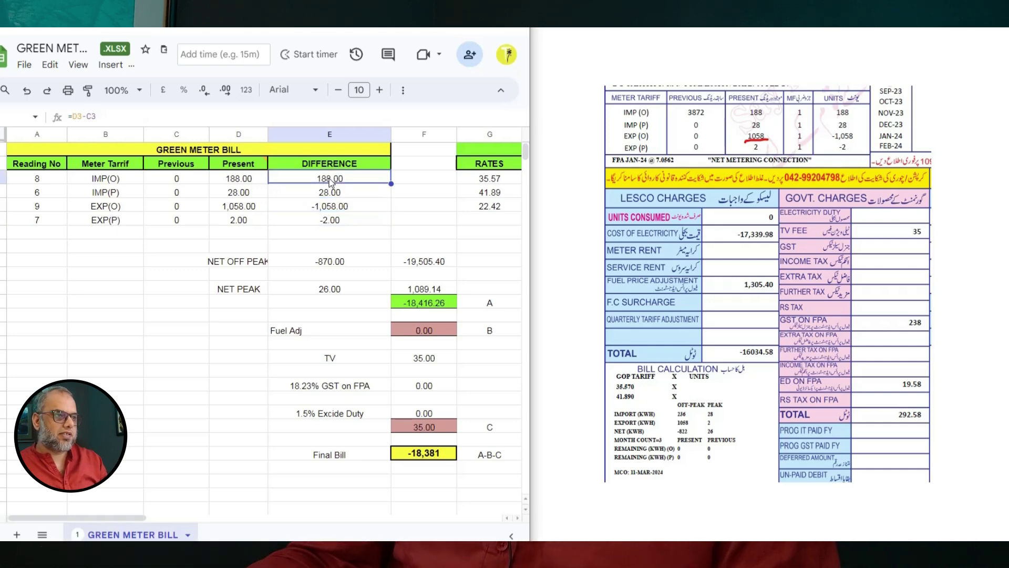
{"action": "left_click", "coordinate": [329, 207]}
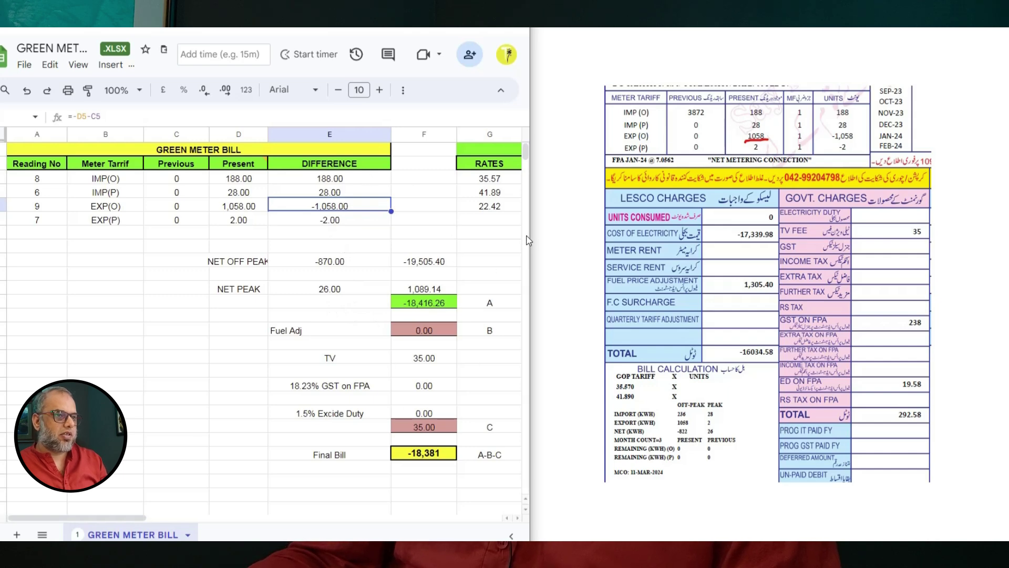
Step: Widen the spreadsheet window to show column H beside the rates, and check the formulas in the net off-peak row
{"action": "left_click_drag", "start_coordinate": [531, 230], "coordinate": [601, 233]}
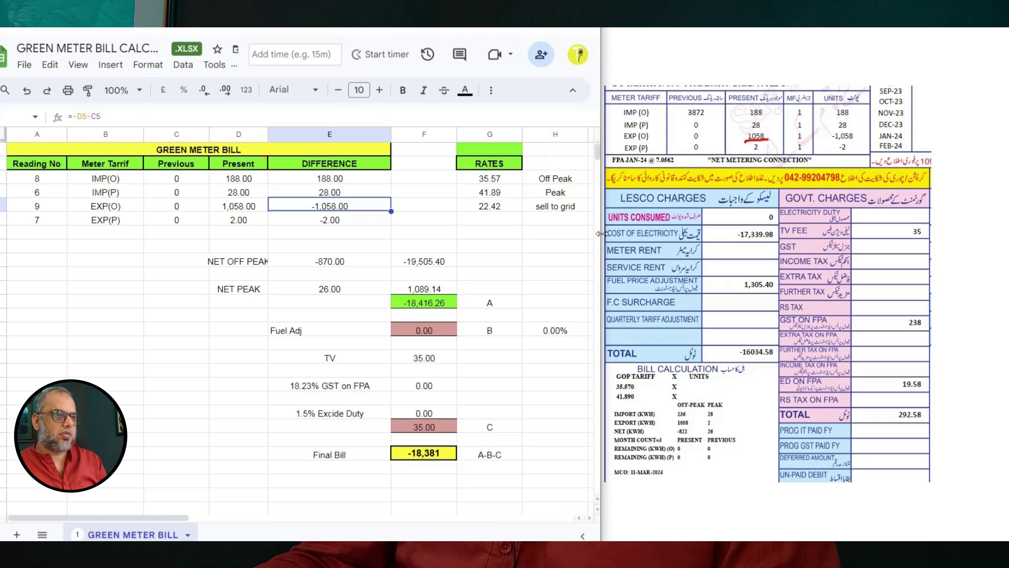
{"action": "left_click", "coordinate": [512, 210]}
{"action": "left_click", "coordinate": [352, 264]}
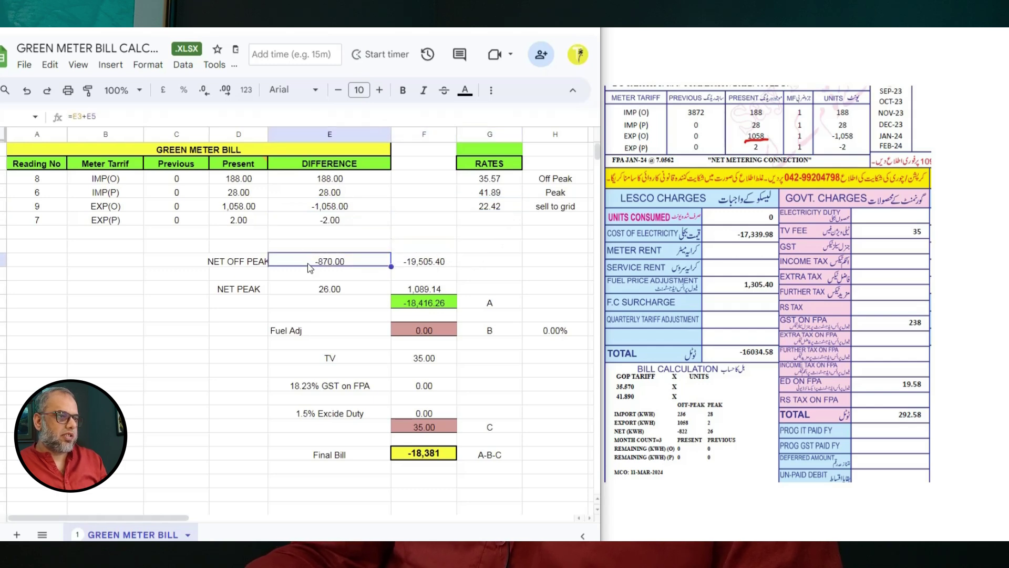
{"action": "left_click", "coordinate": [441, 265]}
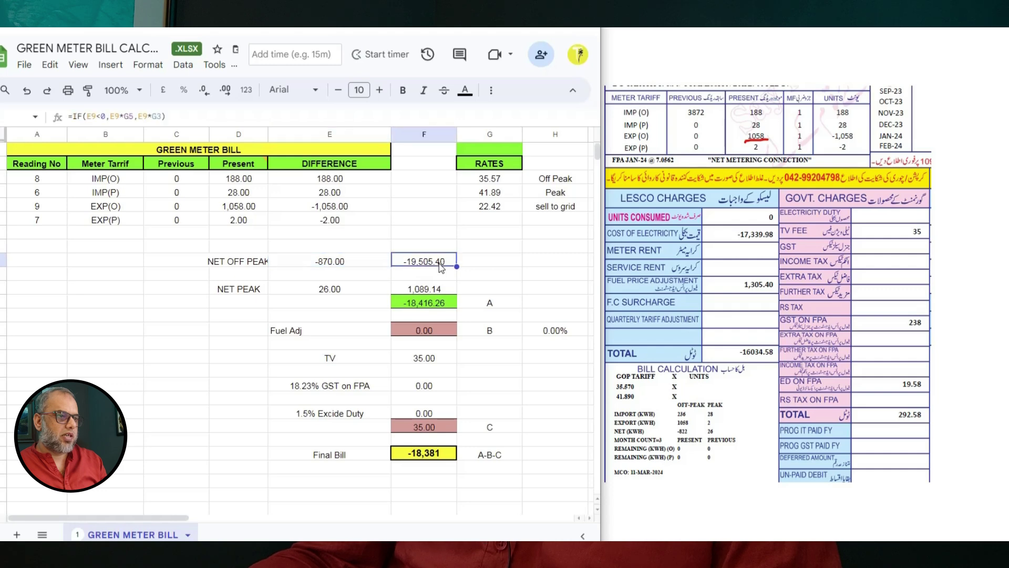
Step: Examine which difference cells feed the net off-peak and net peak unit formulas
{"action": "double_click", "coordinate": [346, 261]}
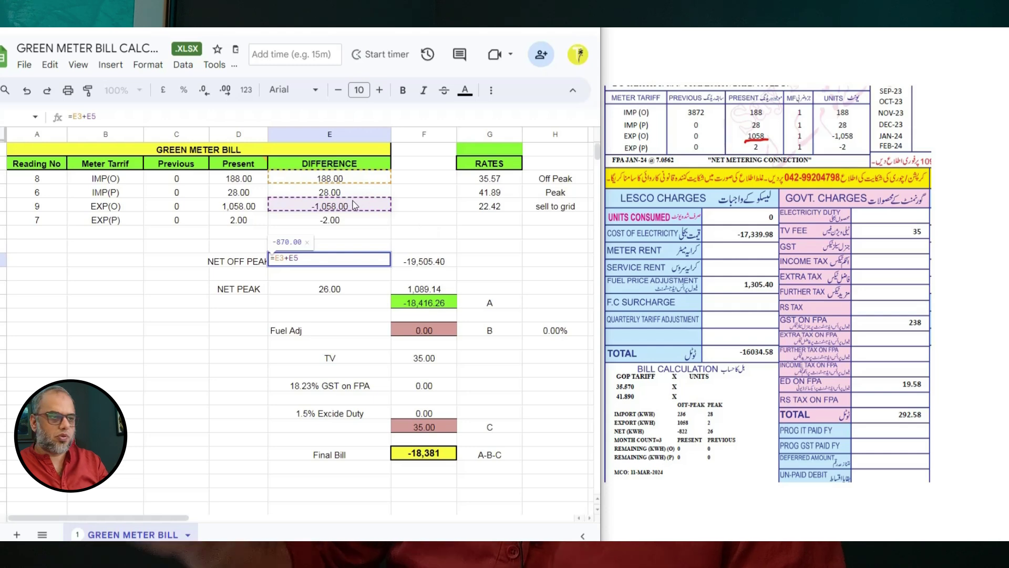
{"action": "left_click", "coordinate": [346, 273]}
{"action": "double_click", "coordinate": [338, 289]}
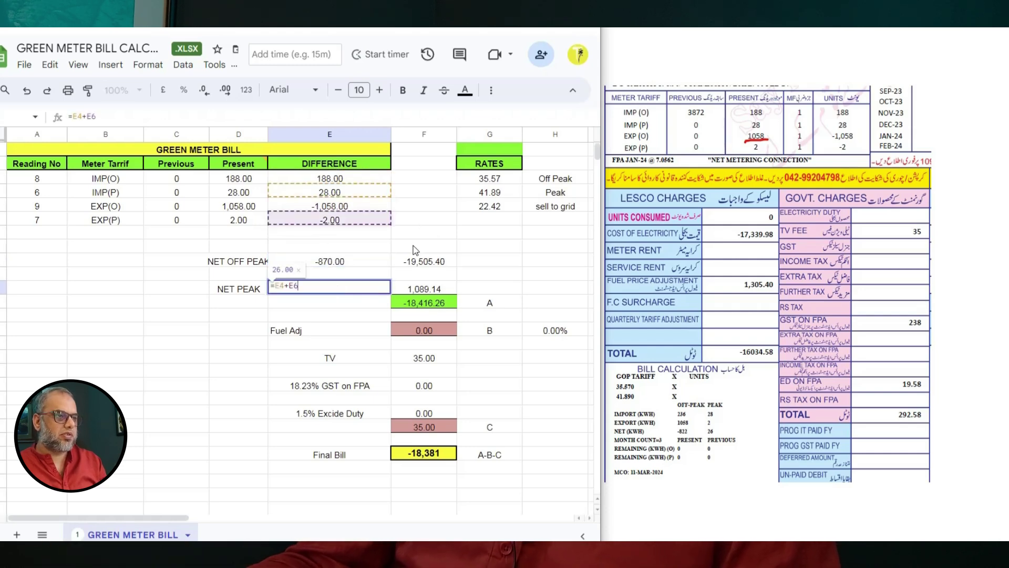
{"action": "key", "text": "Escape"}
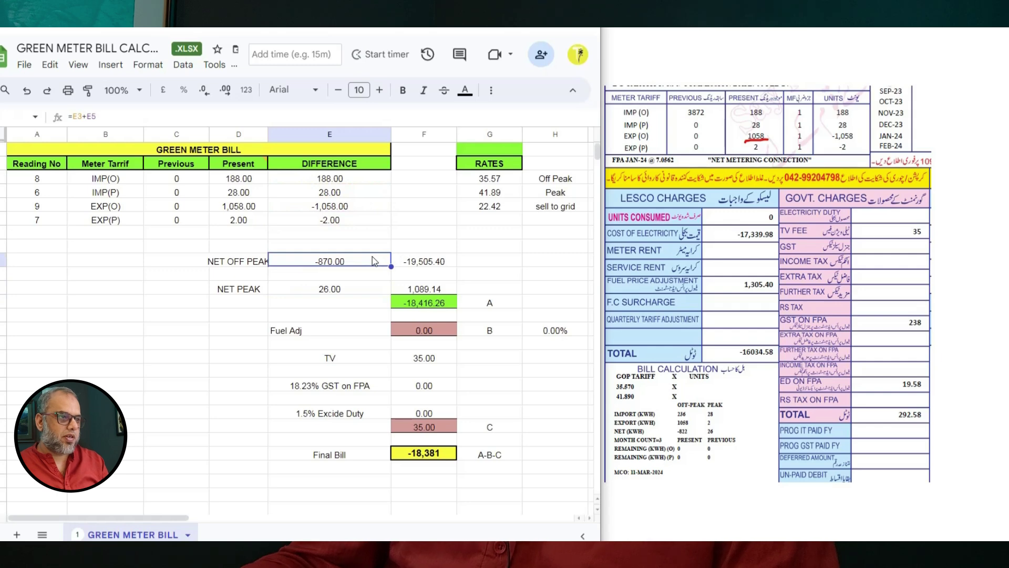
{"action": "double_click", "coordinate": [374, 261]}
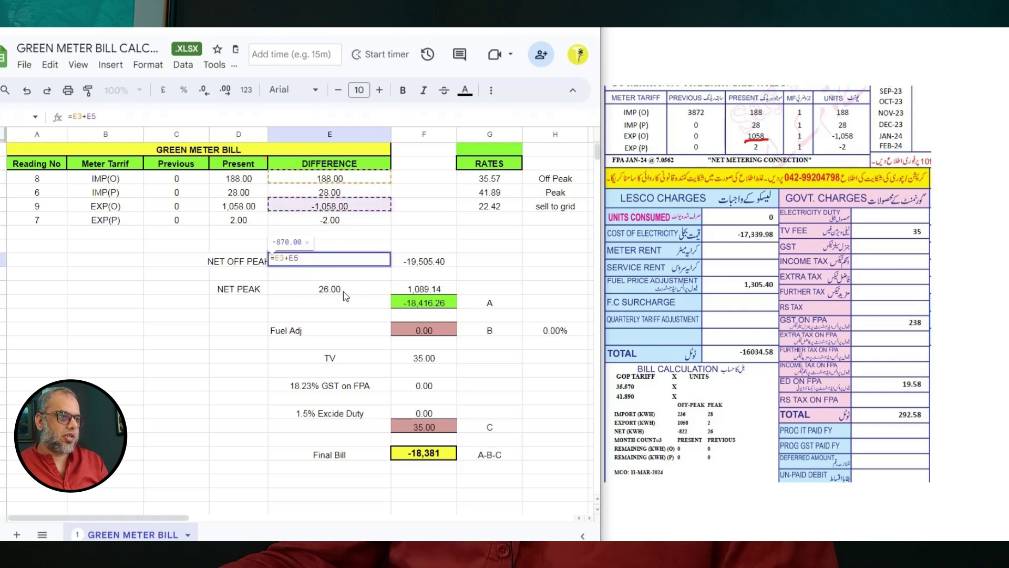
{"action": "left_click", "coordinate": [328, 290]}
{"action": "double_click", "coordinate": [330, 290]}
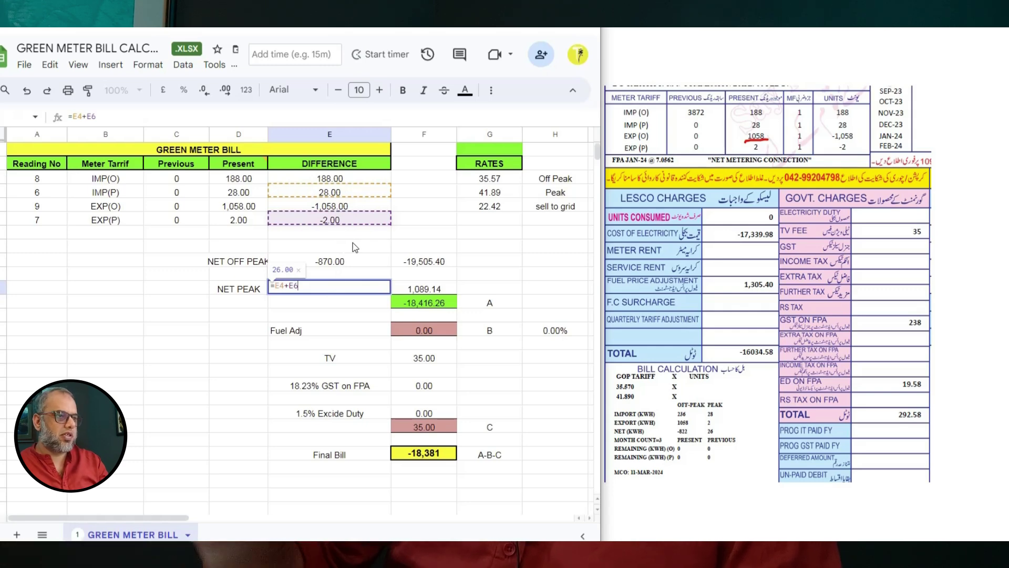
{"action": "left_click", "coordinate": [389, 232]}
{"action": "left_click", "coordinate": [345, 195]}
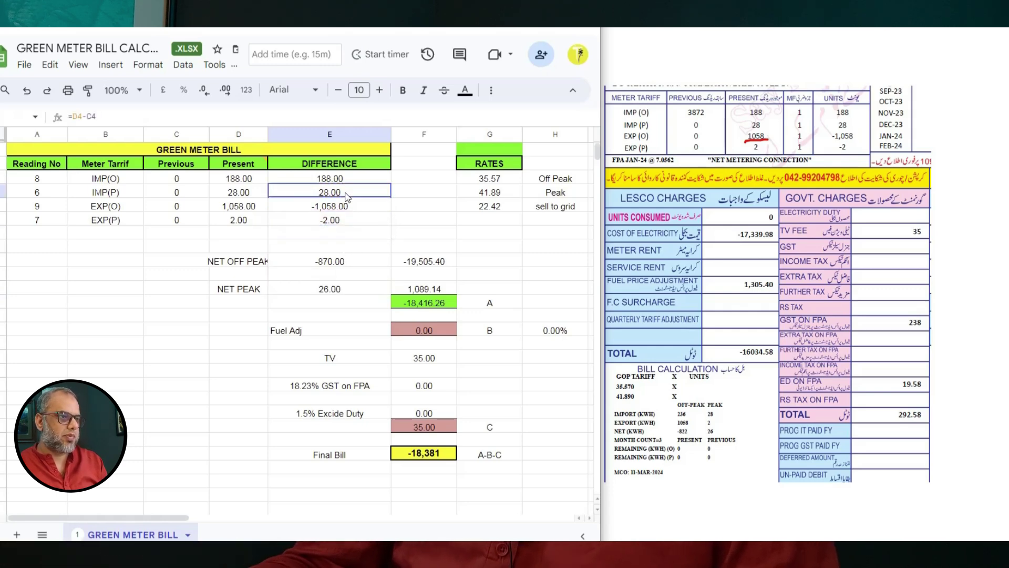
{"action": "left_click", "coordinate": [355, 295]}
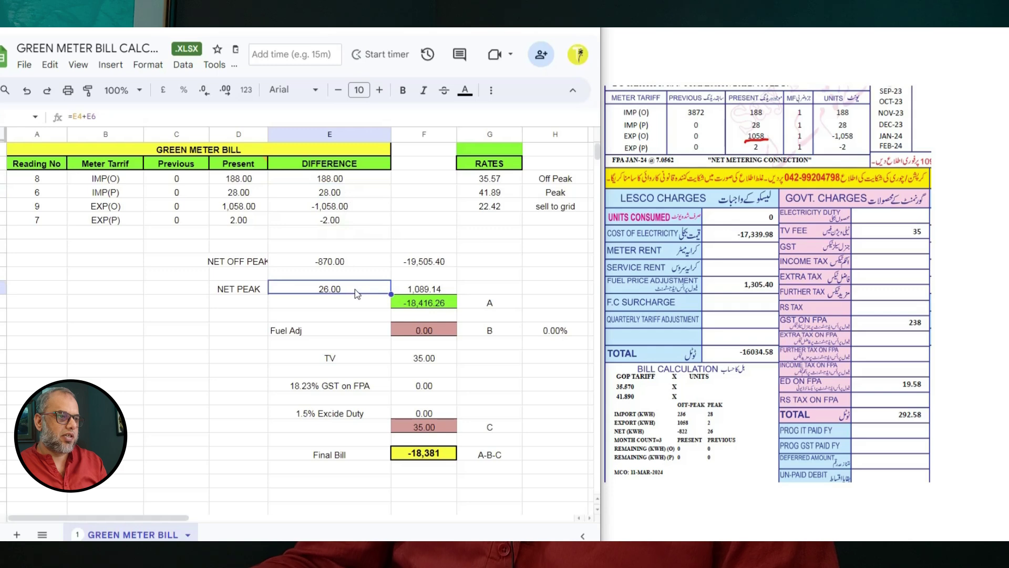
{"action": "double_click", "coordinate": [354, 289]}
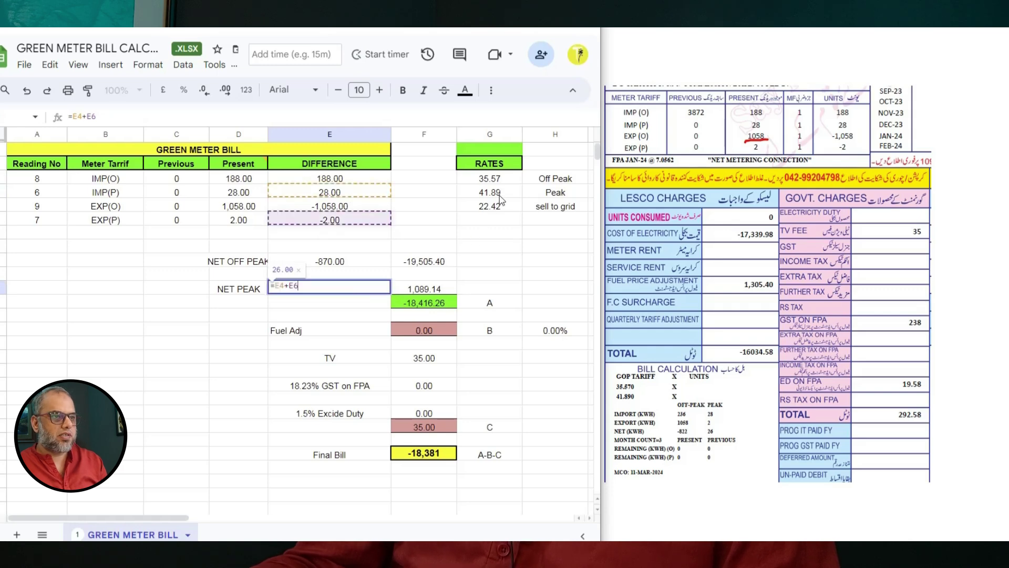
Step: Inspect the net peak and net off-peak amount formulas to see which units and rates each one uses
{"action": "left_click", "coordinate": [451, 263]}
{"action": "left_click", "coordinate": [435, 288]}
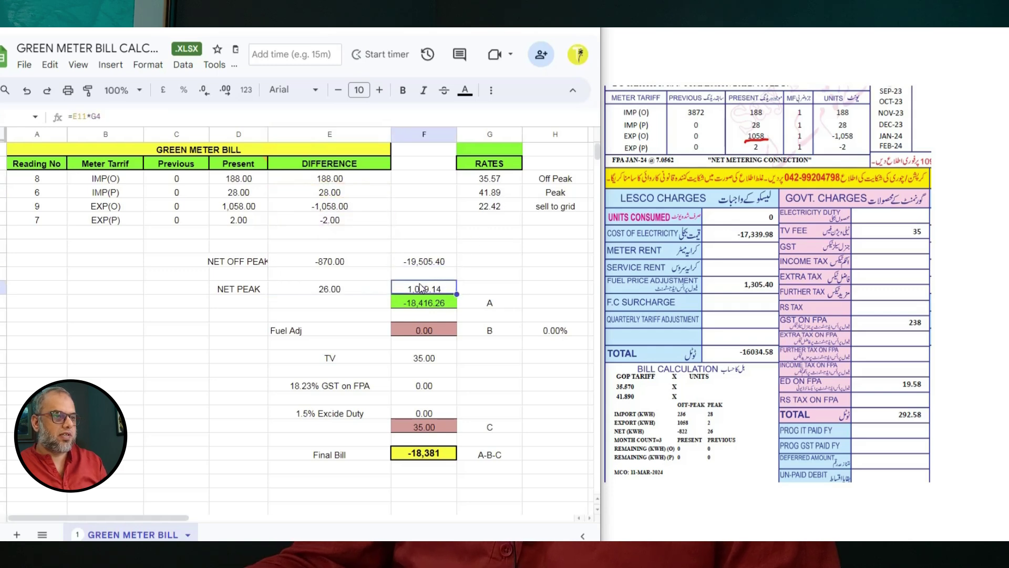
{"action": "double_click", "coordinate": [421, 287]}
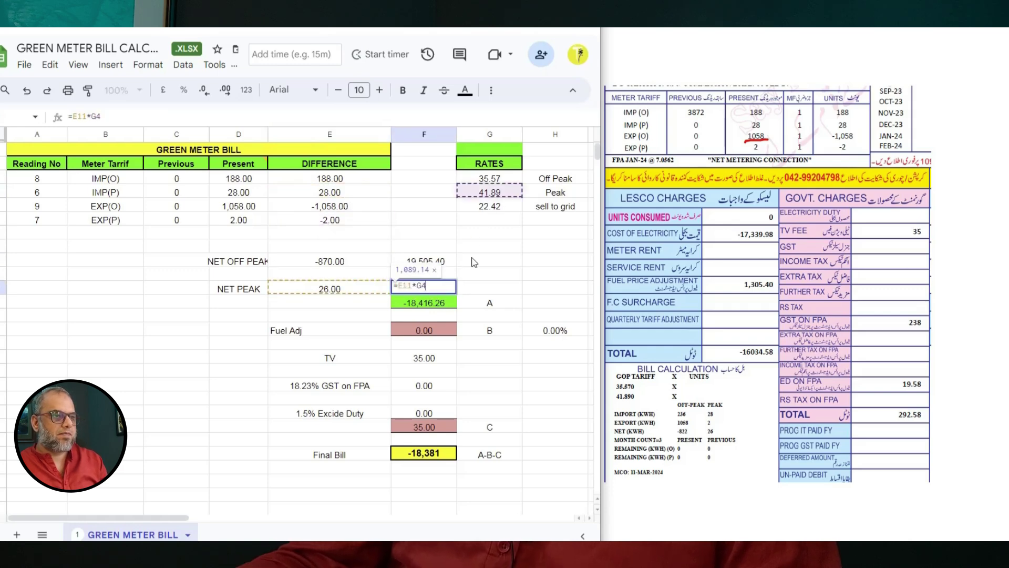
{"action": "left_click", "coordinate": [514, 262]}
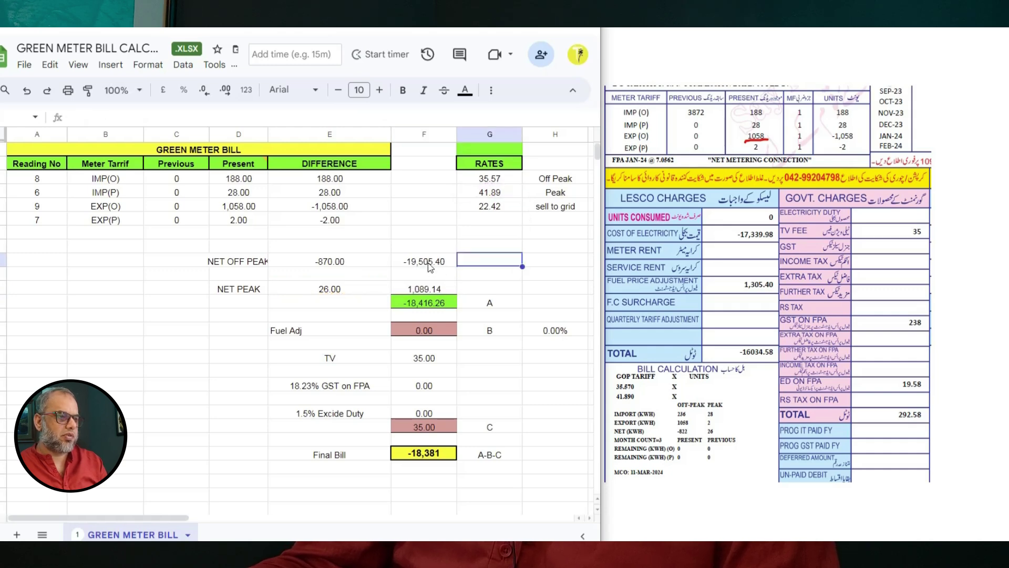
{"action": "double_click", "coordinate": [429, 267]}
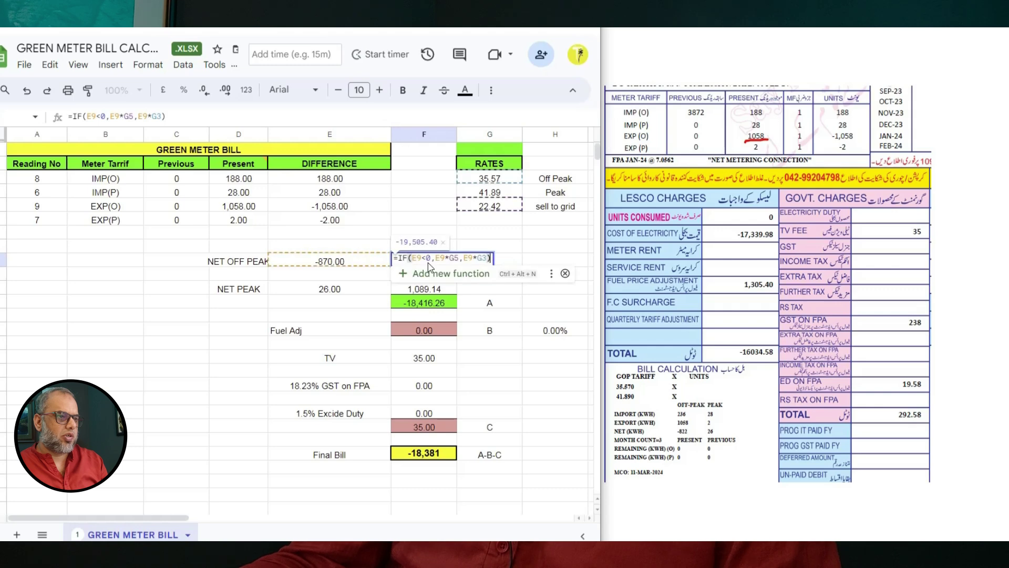
{"action": "left_click", "coordinate": [488, 195]}
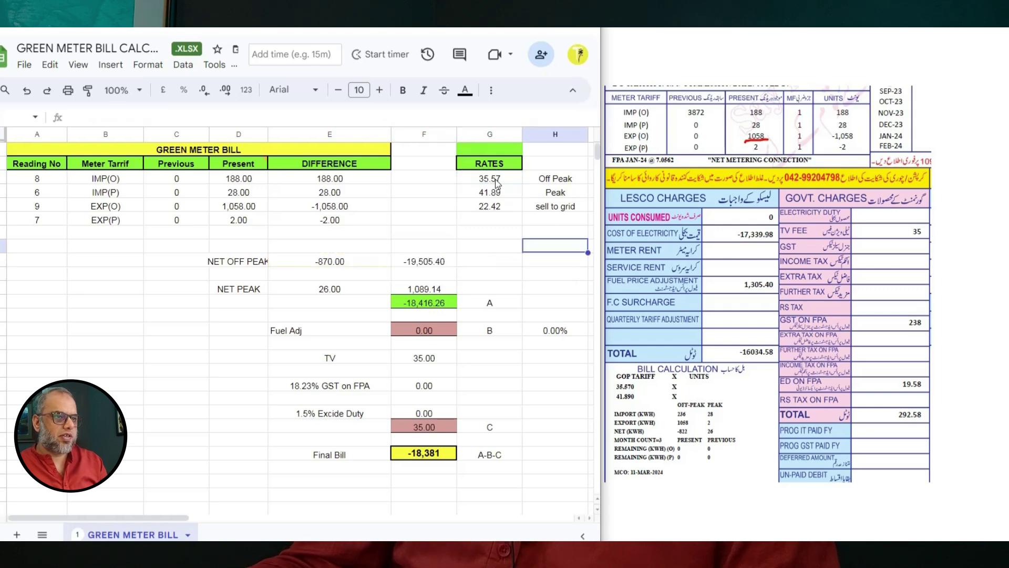
{"action": "double_click", "coordinate": [418, 262]}
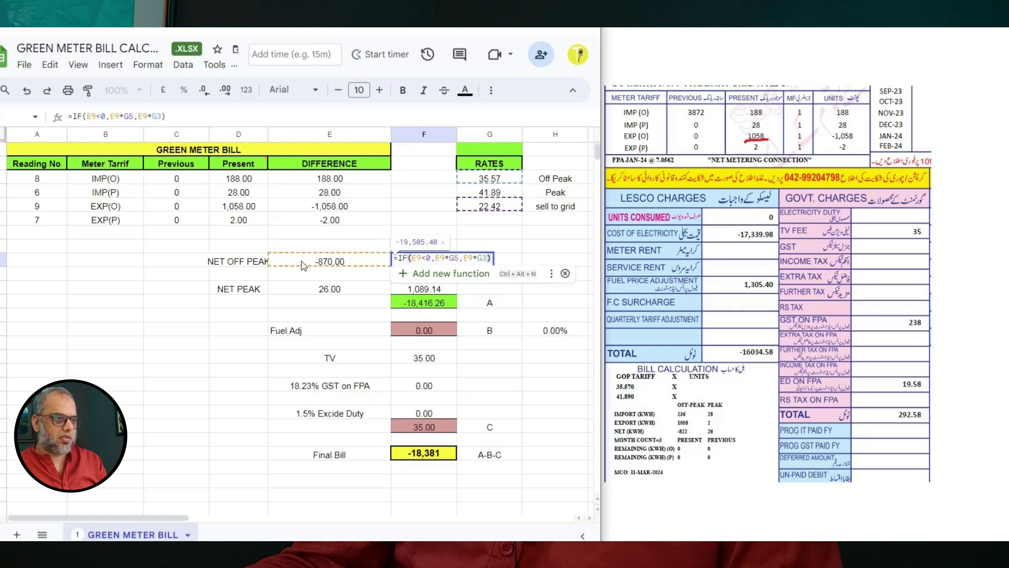
{"action": "left_click", "coordinate": [535, 263]}
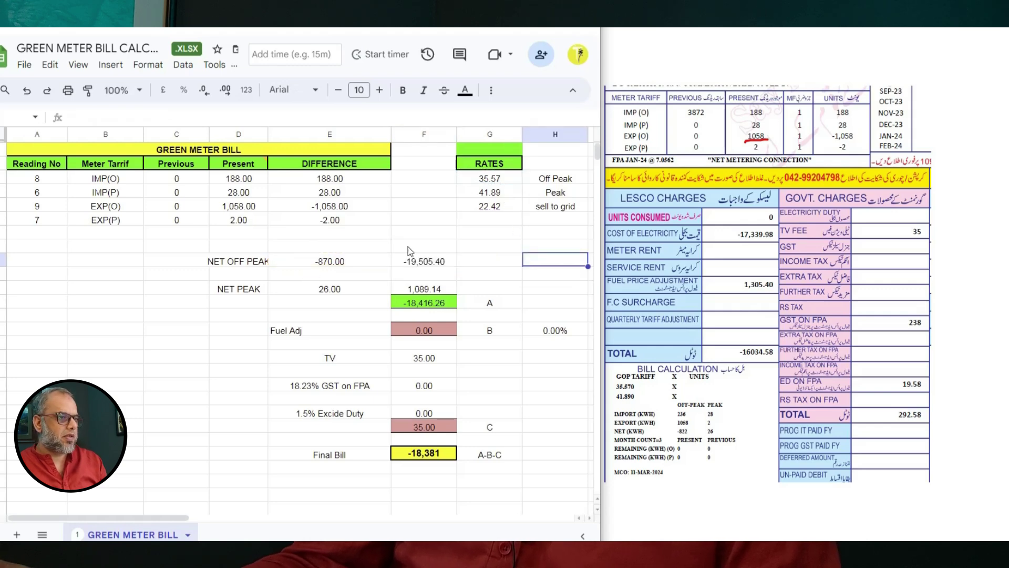
Step: Compare the off-peak and sell-to-grid rates with the net off-peak amount formula that uses them
{"action": "left_click", "coordinate": [488, 179]}
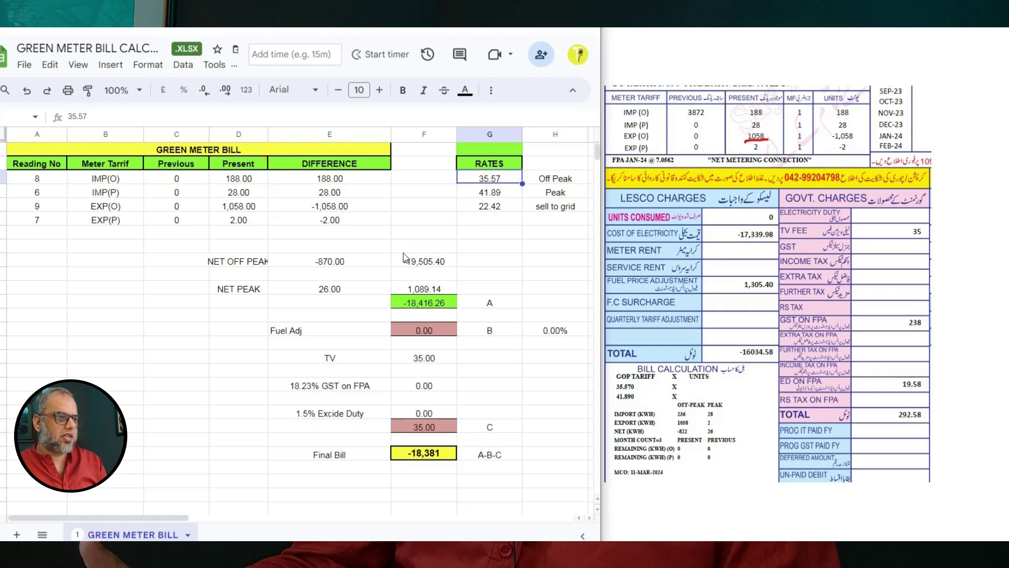
{"action": "left_click", "coordinate": [425, 262]}
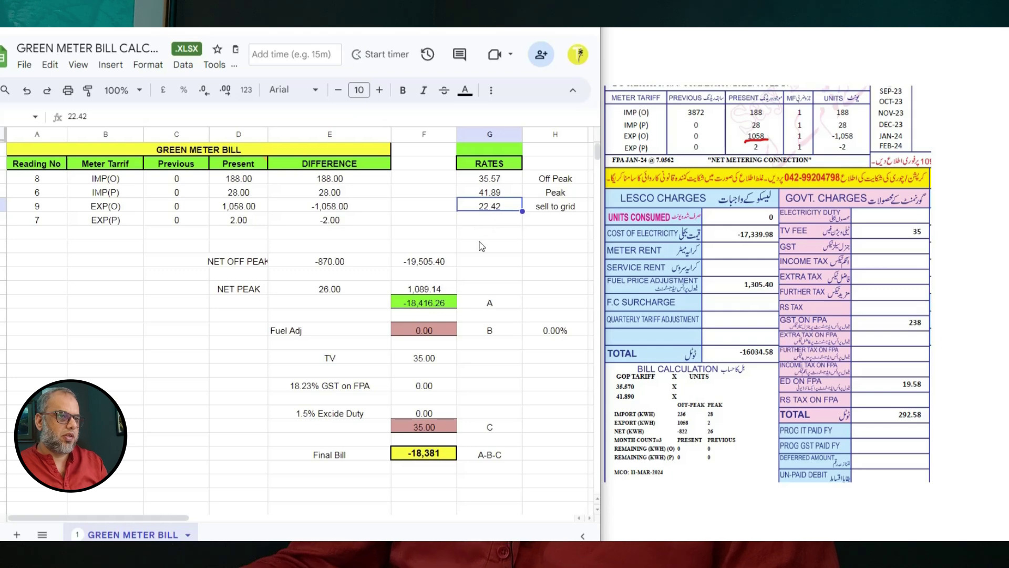
{"action": "left_click", "coordinate": [433, 263]}
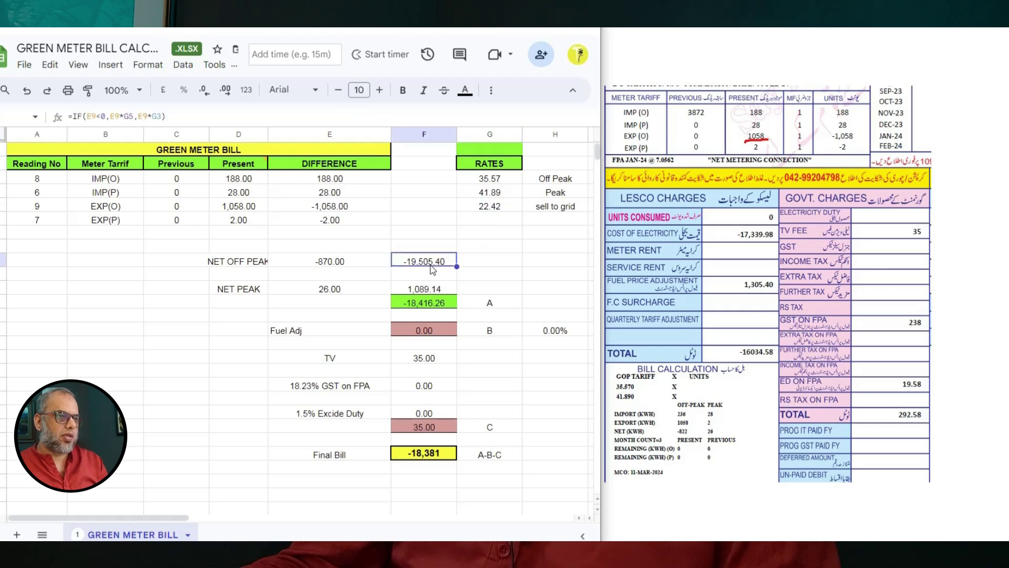
{"action": "left_click", "coordinate": [520, 232]}
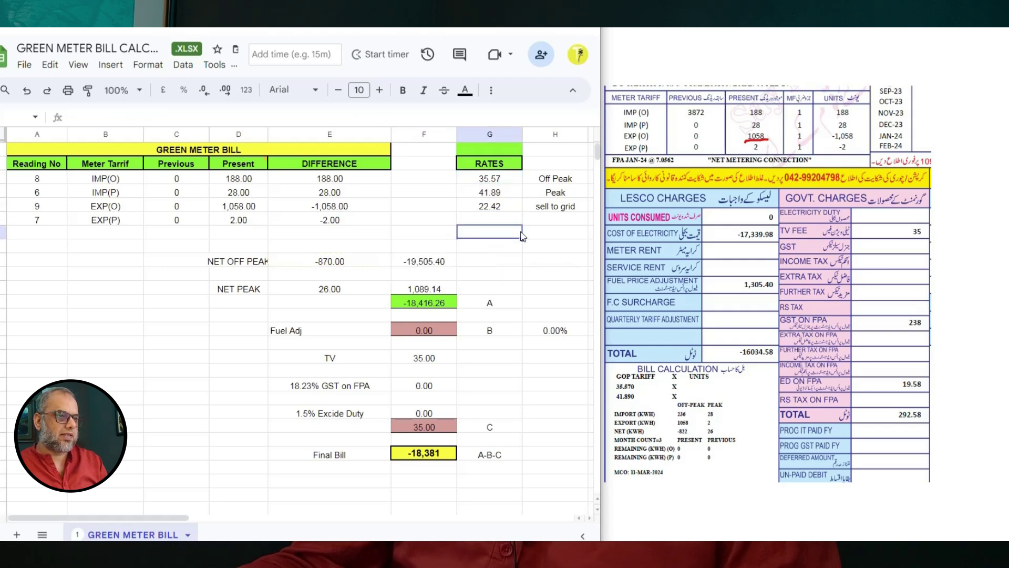
{"action": "left_click", "coordinate": [489, 246]}
Step: Inspect the formula that totals the net off-peak and net peak amounts, and check the Fuel Adj value
{"action": "left_click", "coordinate": [449, 290]}
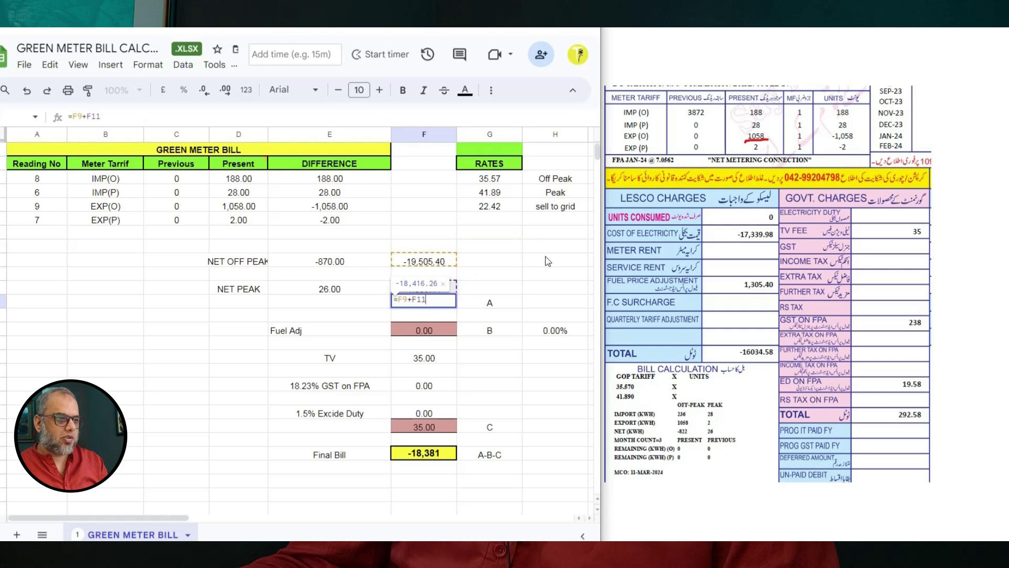
{"action": "key", "text": "Up"}
{"action": "key", "text": "Up"}
{"action": "key", "text": "Right"}
{"action": "key", "text": "Right"}
{"action": "left_click", "coordinate": [432, 362]}
{"action": "left_click", "coordinate": [430, 336]}
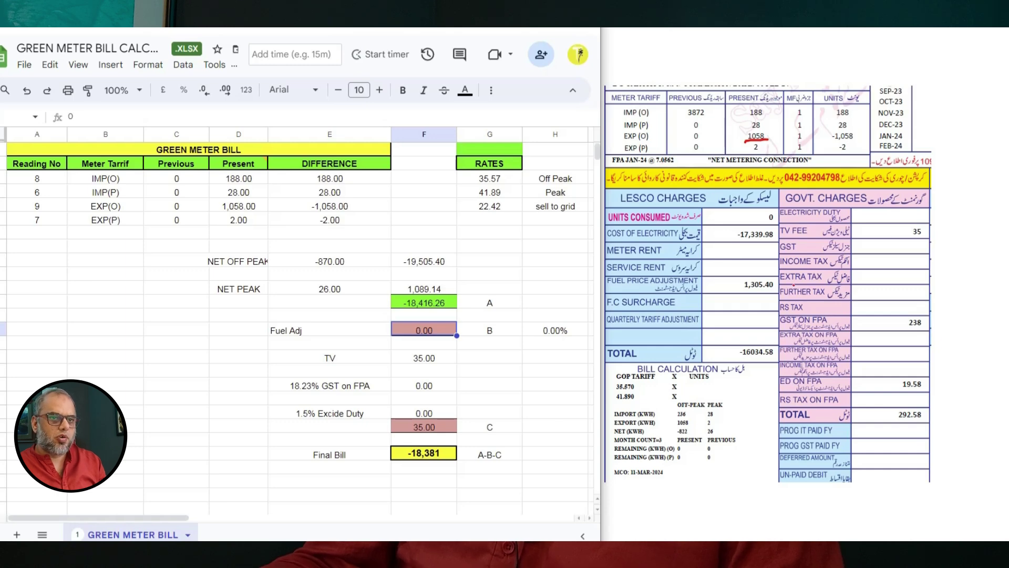
Step: Arrange the spreadsheet and the printed bill side by side, with the bill's monthly history and total charges in view
{"action": "left_click", "coordinate": [354, 233]}
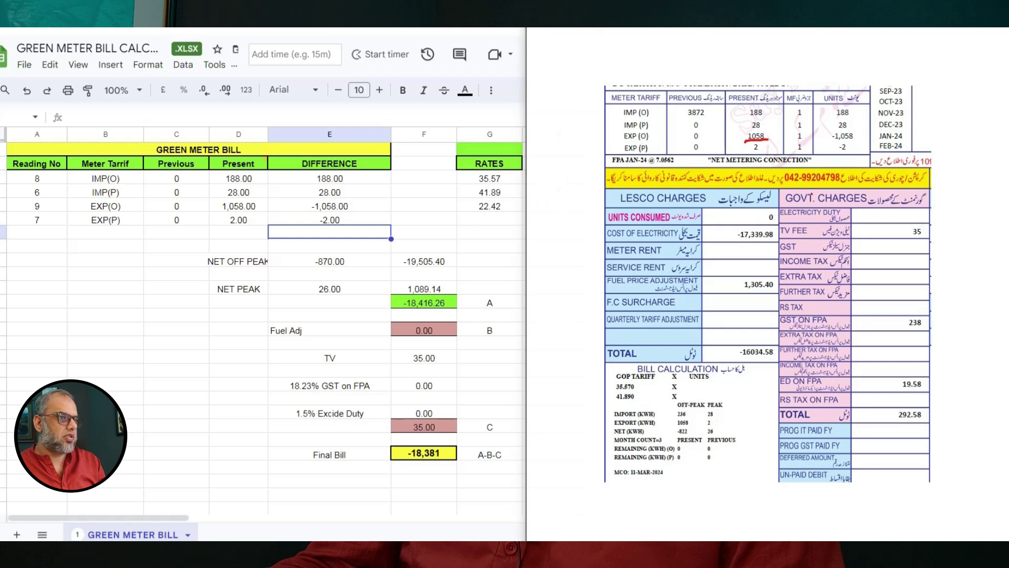
{"action": "key", "text": "ctrl+n"}
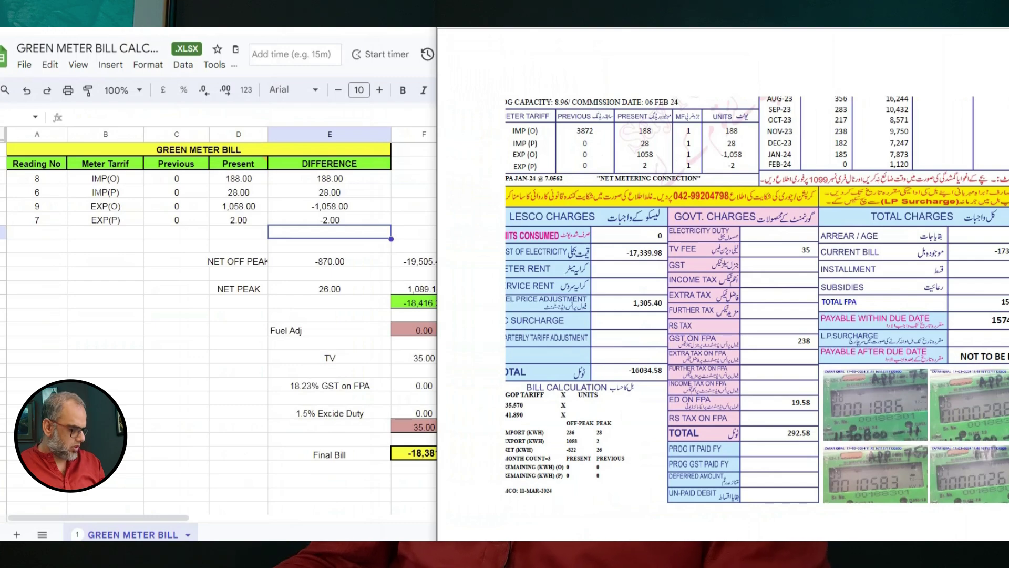
{"action": "key", "text": "super+Tab"}
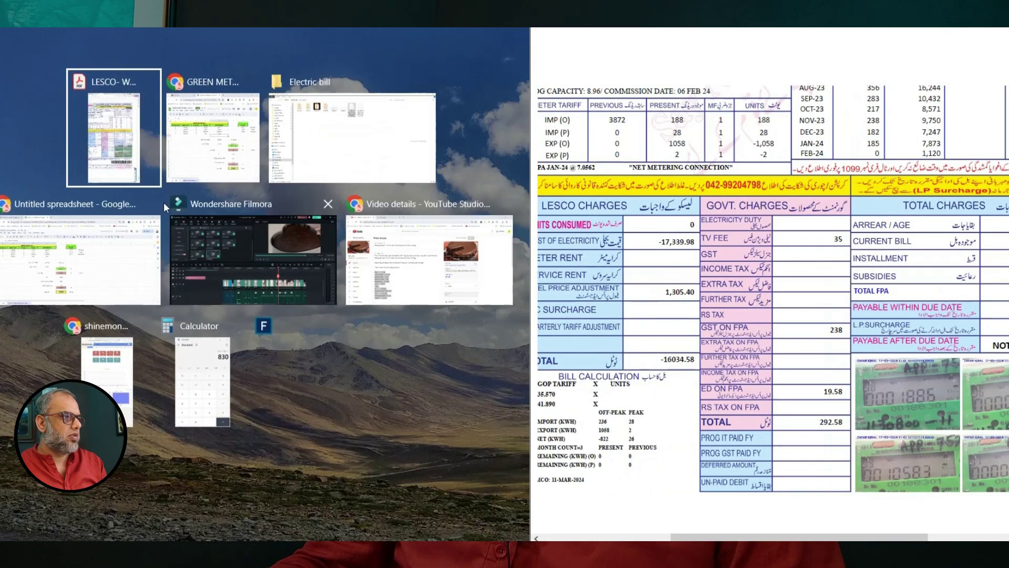
{"action": "left_click", "coordinate": [213, 138]}
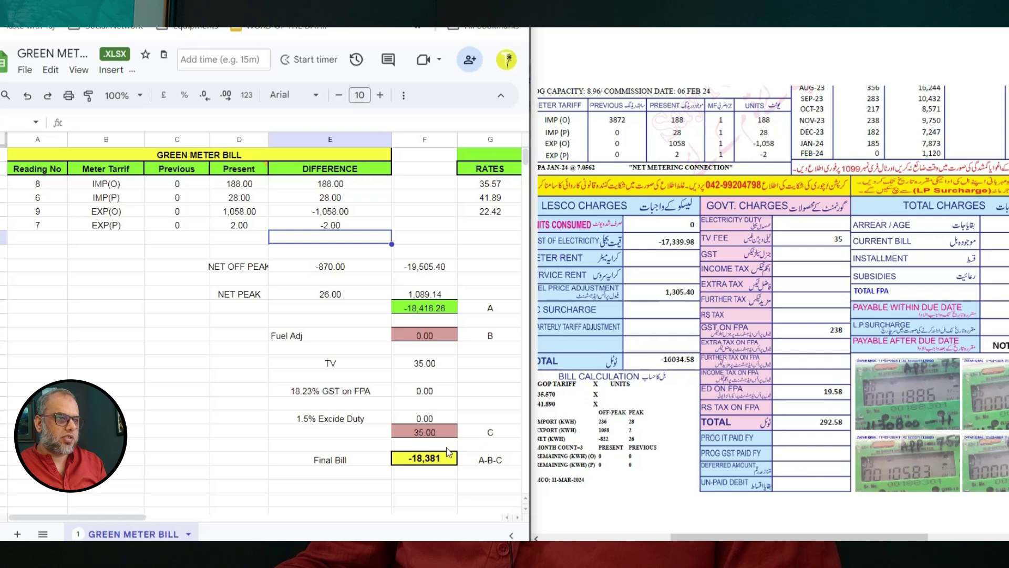
Step: Underline the JAN-24 units on the bill and multiply 185 by the FPA rate of 7.0562 in Calculator
{"action": "left_click", "coordinate": [428, 340]}
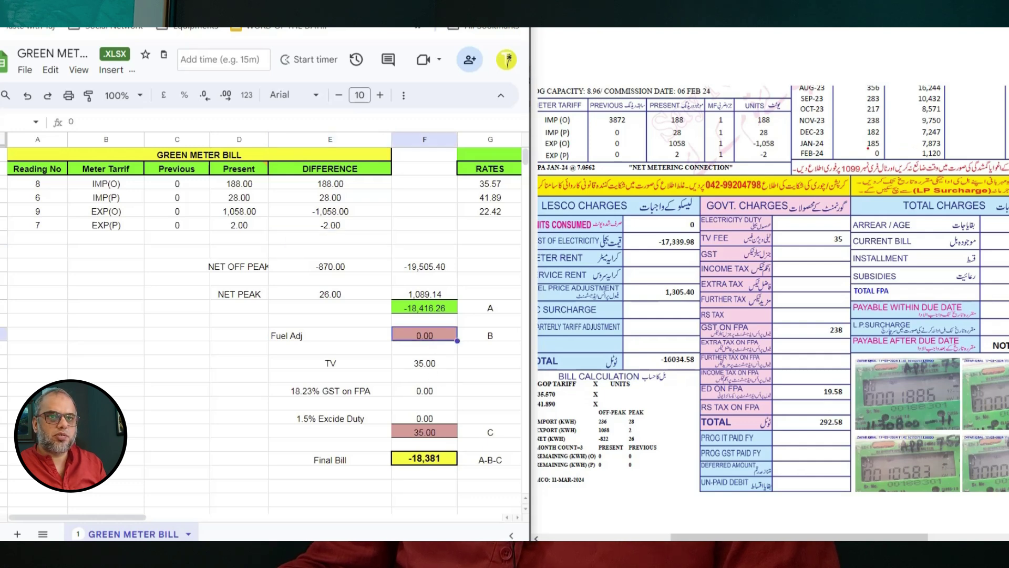
{"action": "left_click_drag", "start_coordinate": [868, 150], "coordinate": [877, 151]}
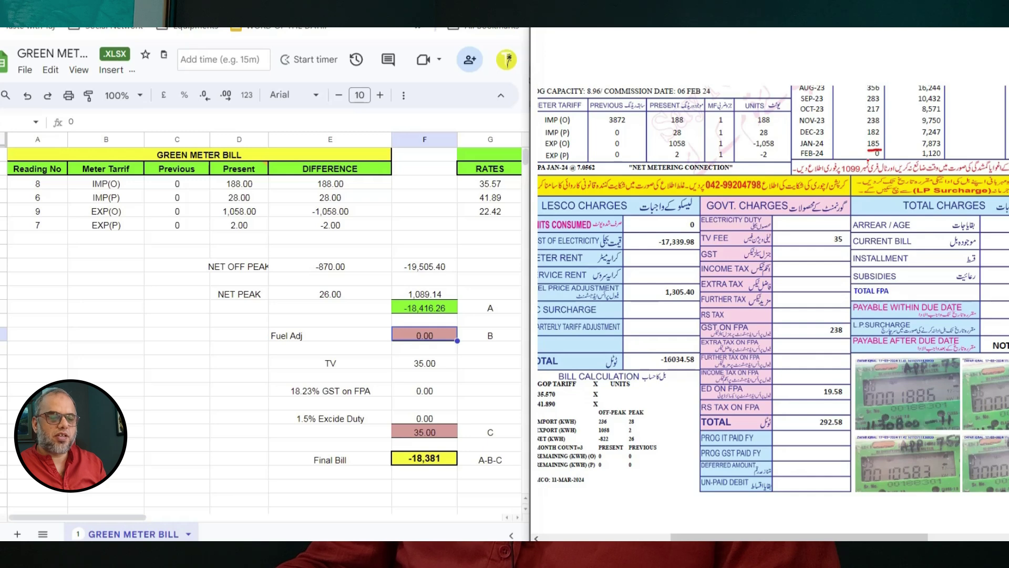
{"action": "key", "text": "alt+Tab"}
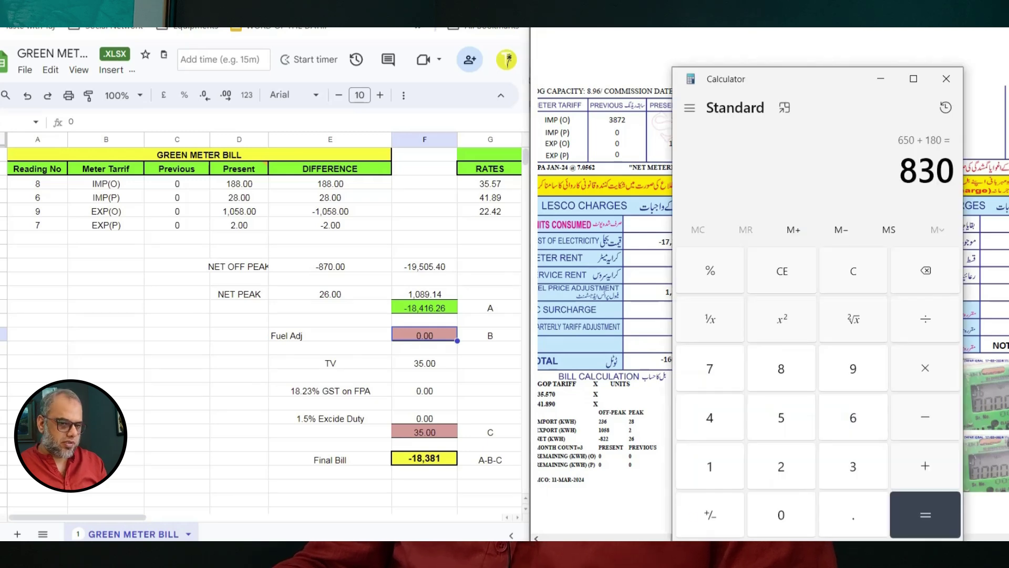
{"action": "left_click", "coordinate": [852, 274]}
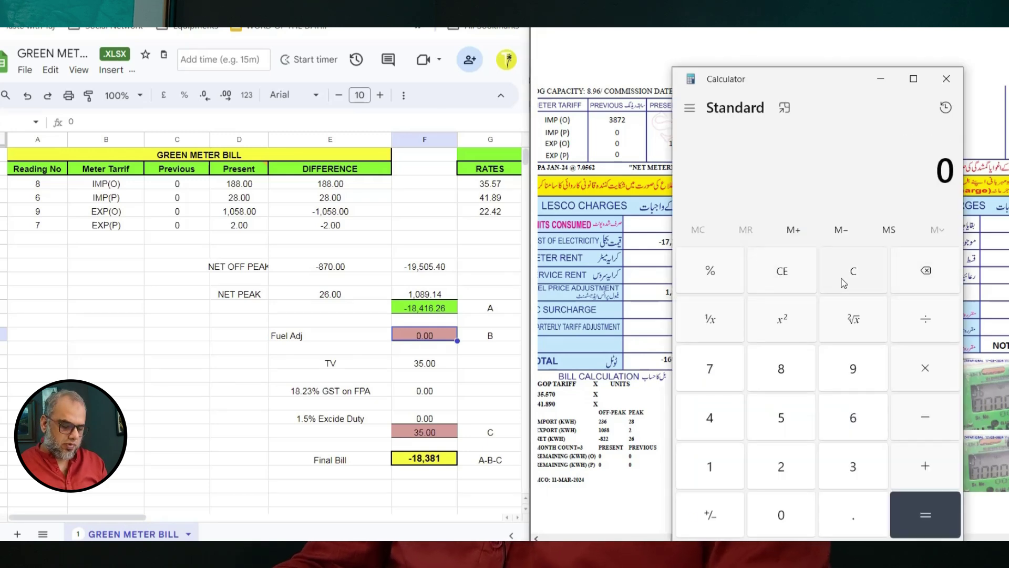
{"action": "type", "text": "185"}
{"action": "type", "text": "*7.0"}
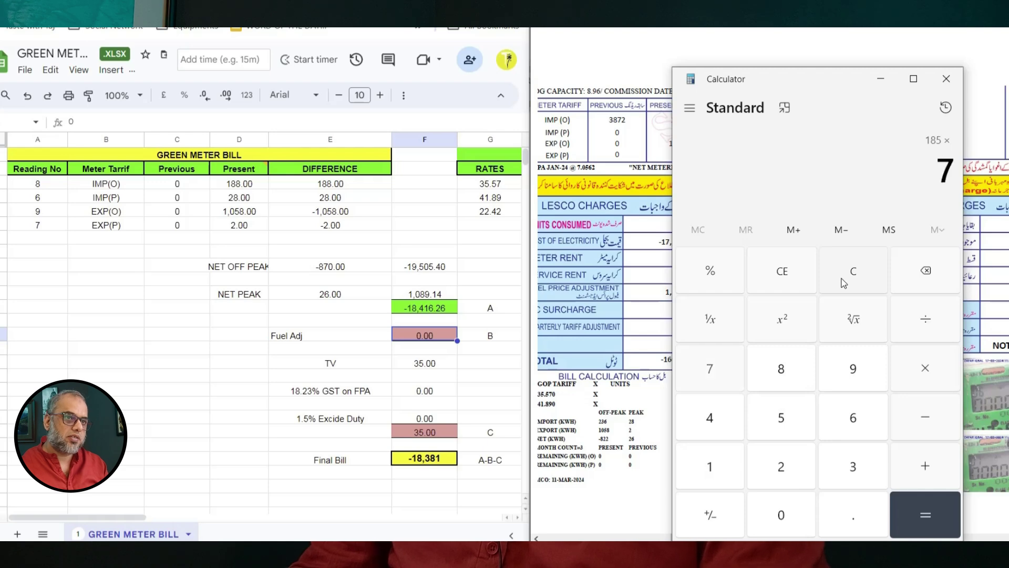
{"action": "type", "text": "562"}
{"action": "key", "text": "Return"}
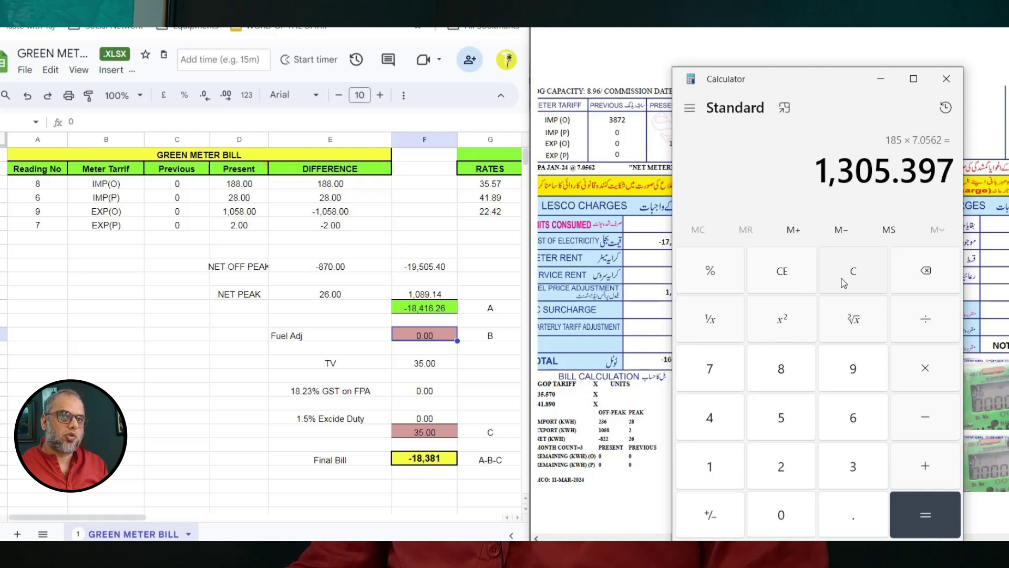
{"action": "left_click", "coordinate": [881, 79]}
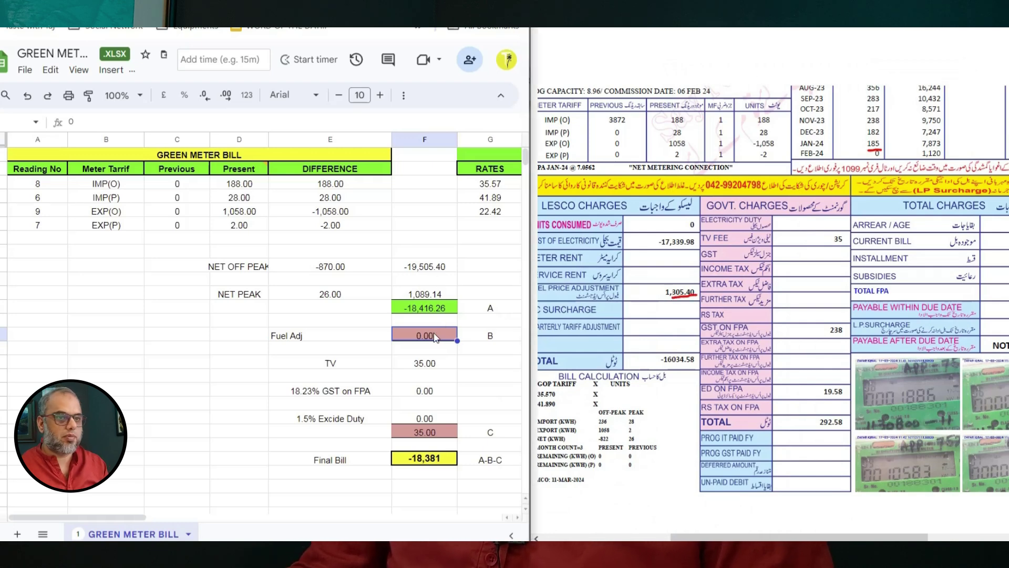
Step: Set the Fuel Adj amount in the spreadsheet to 1305.40
{"action": "type", "text": "1305.4"}
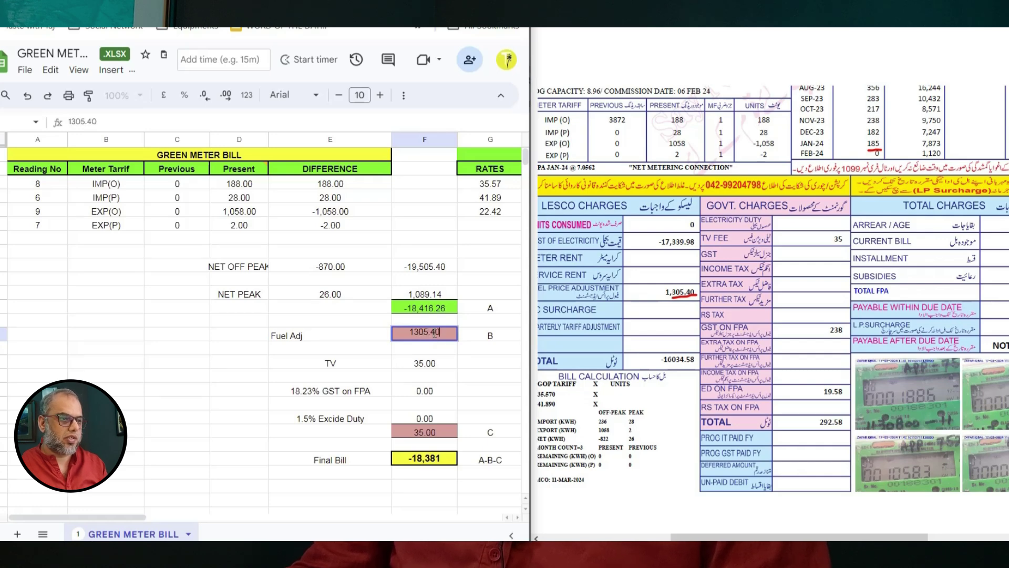
{"action": "key", "text": "Return"}
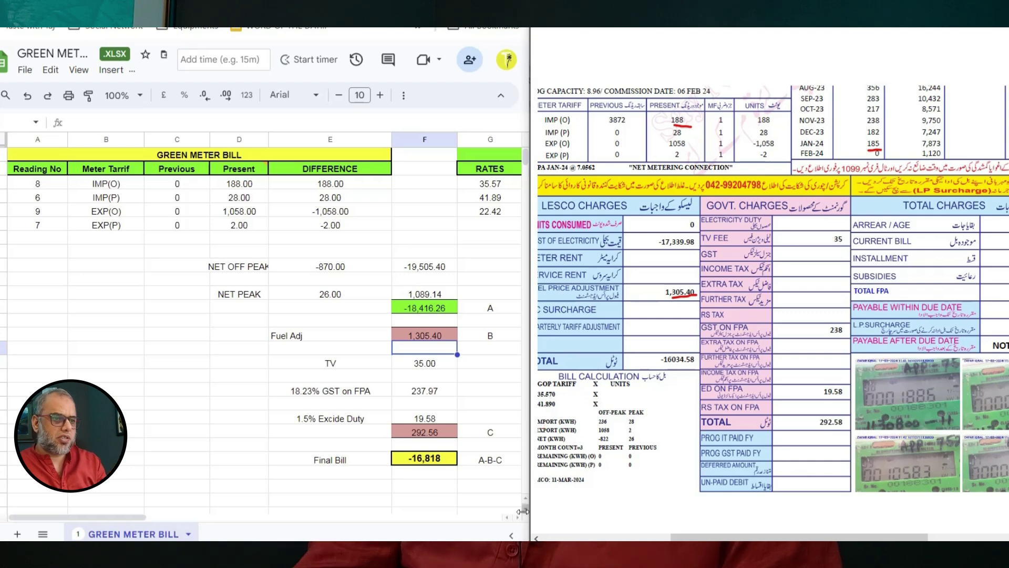
Step: Use Calculator to compare the bill's present IMP(O) reading with its off-peak import figure in the bill calculation
{"action": "left_click", "coordinate": [515, 551]}
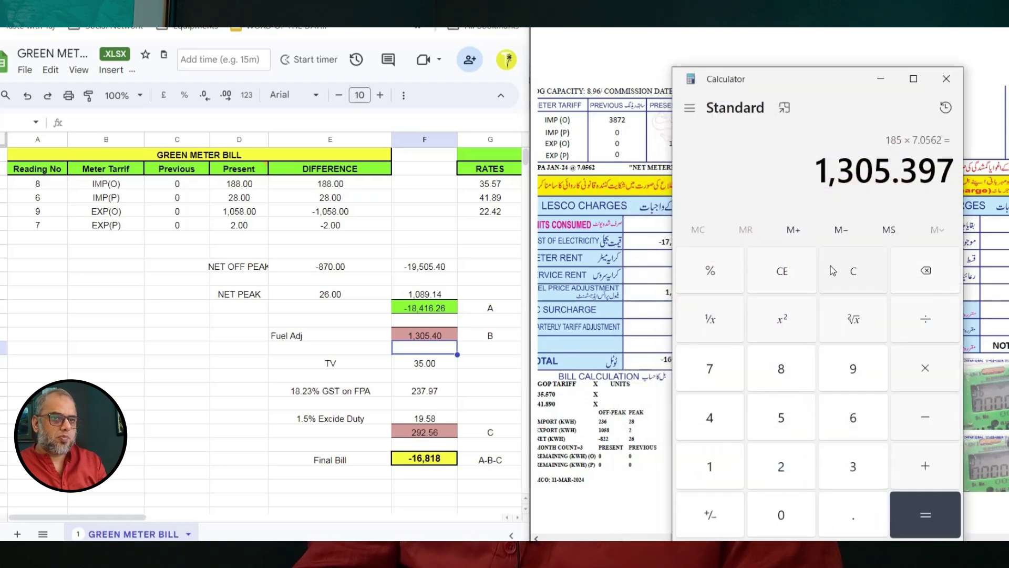
{"action": "left_click", "coordinate": [854, 270]}
{"action": "left_click_drag", "start_coordinate": [786, 79], "coordinate": [884, 71]}
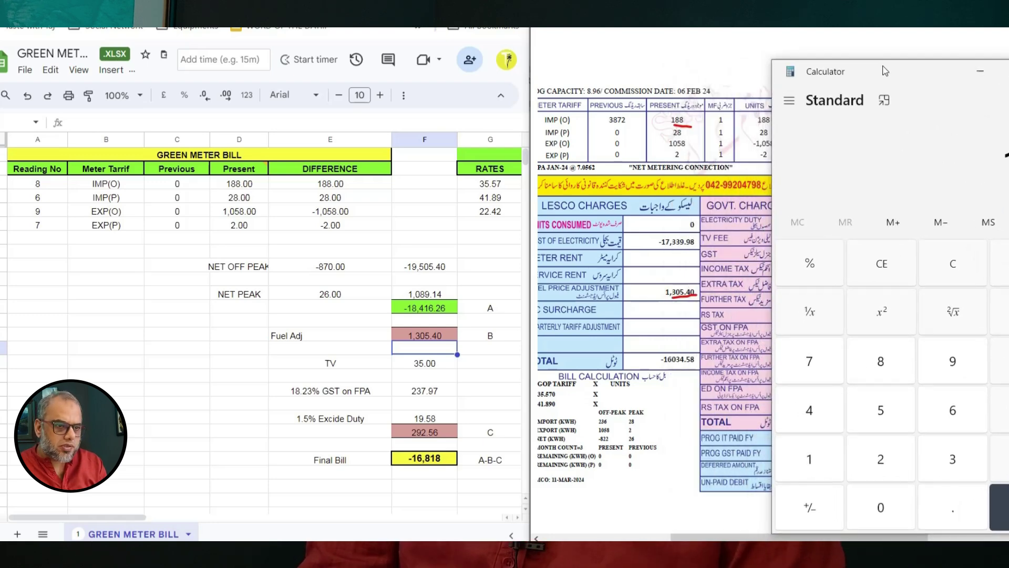
{"action": "type", "text": "2"}
{"action": "key", "text": "Return"}
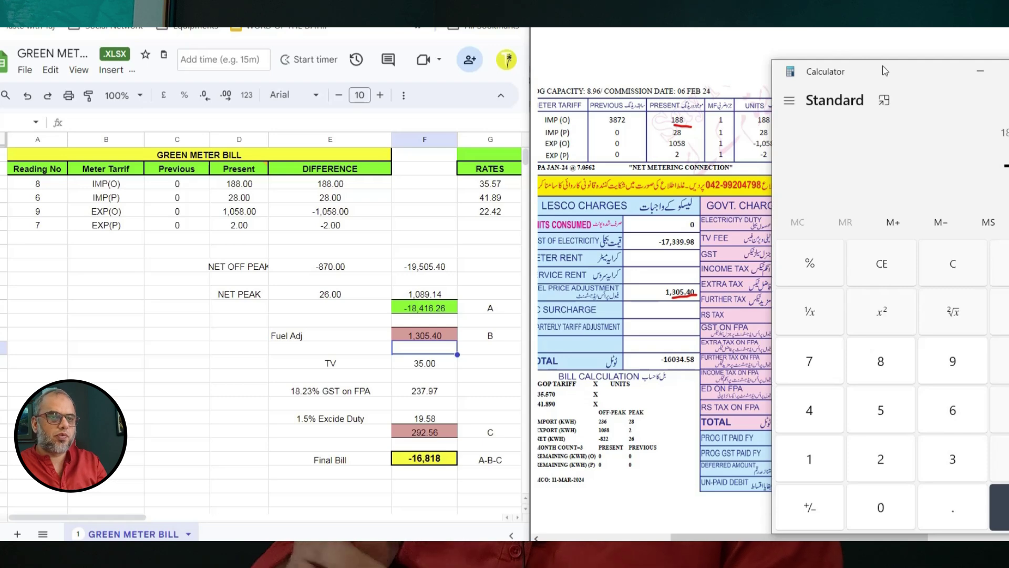
{"action": "left_click", "coordinate": [980, 72]}
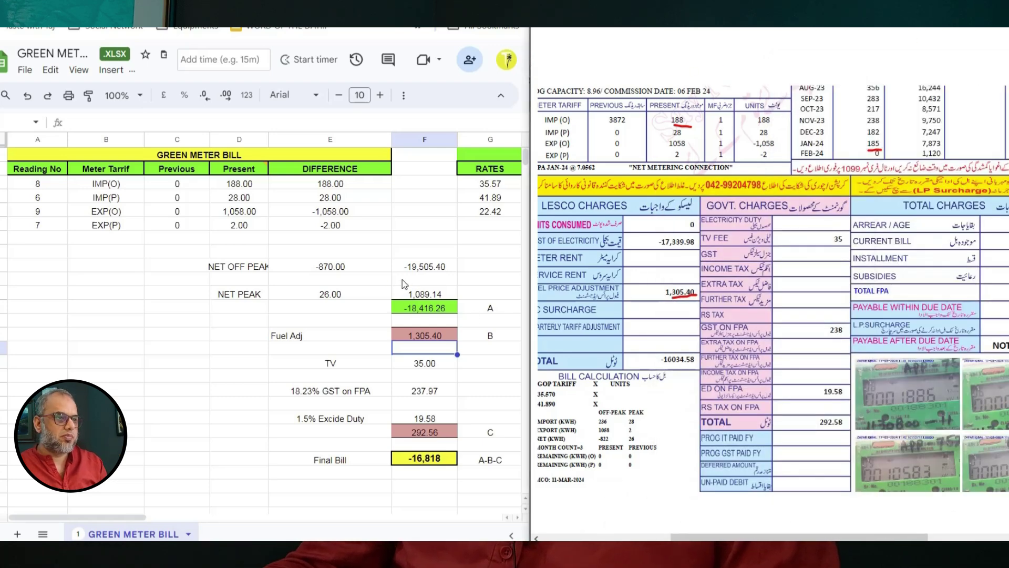
Step: Replace the IMP(O) difference formula with the value 236 so the net off-peak units use the bill's import figure
{"action": "left_click", "coordinate": [346, 270]}
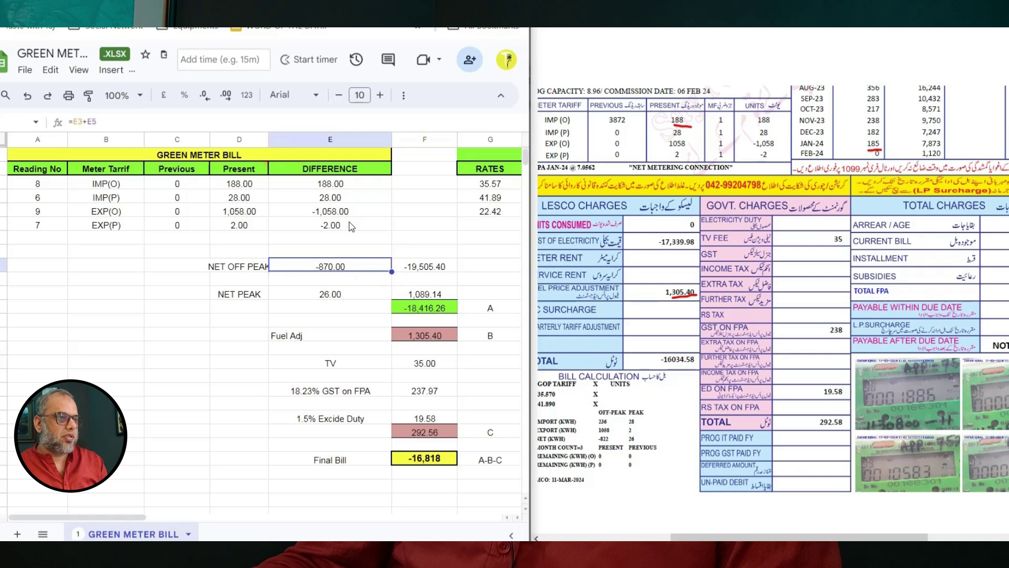
{"action": "left_click", "coordinate": [350, 185]}
{"action": "type", "text": "236"}
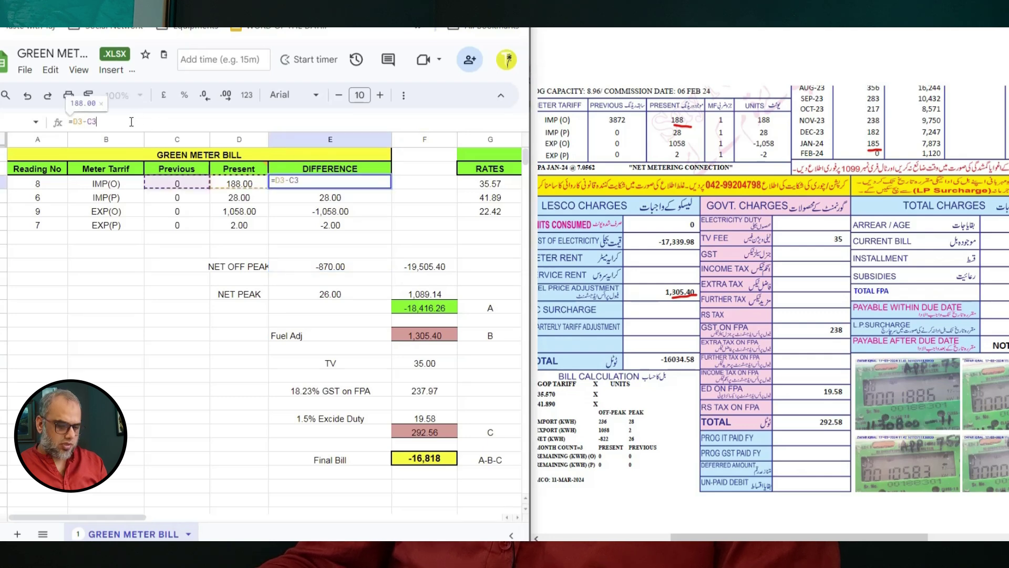
{"action": "key", "text": "Return"}
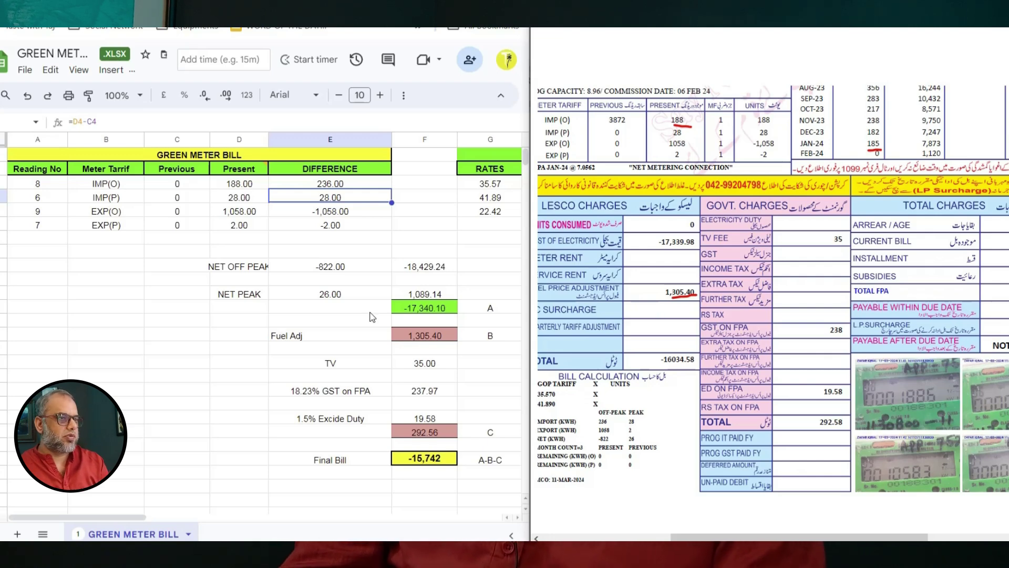
Step: Check the IMP(O) difference and the previous, present and difference cells of the IMP(P) row
{"action": "left_click", "coordinate": [343, 186]}
{"action": "left_click", "coordinate": [341, 200]}
{"action": "left_click", "coordinate": [191, 197]}
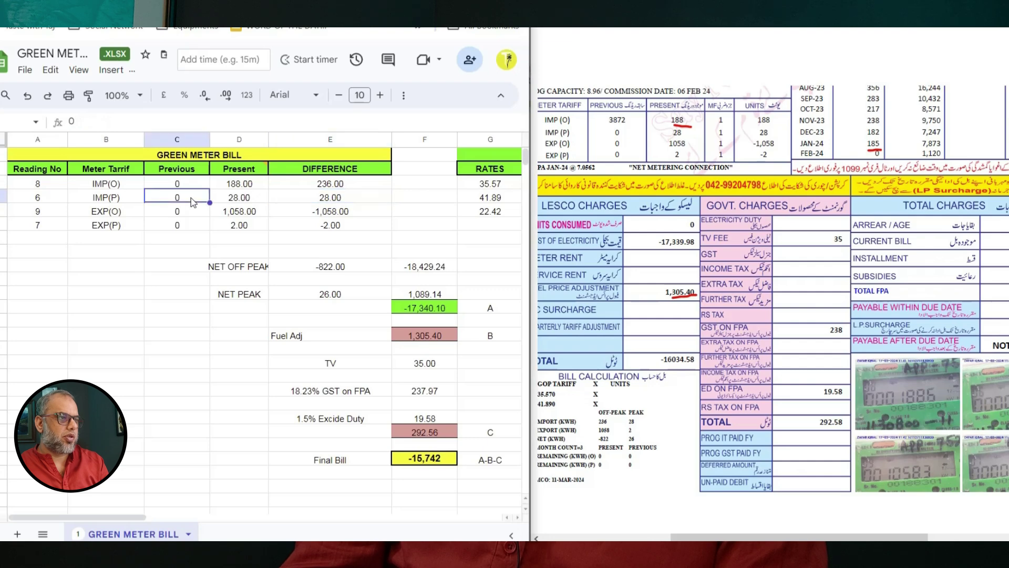
{"action": "left_click", "coordinate": [234, 202]}
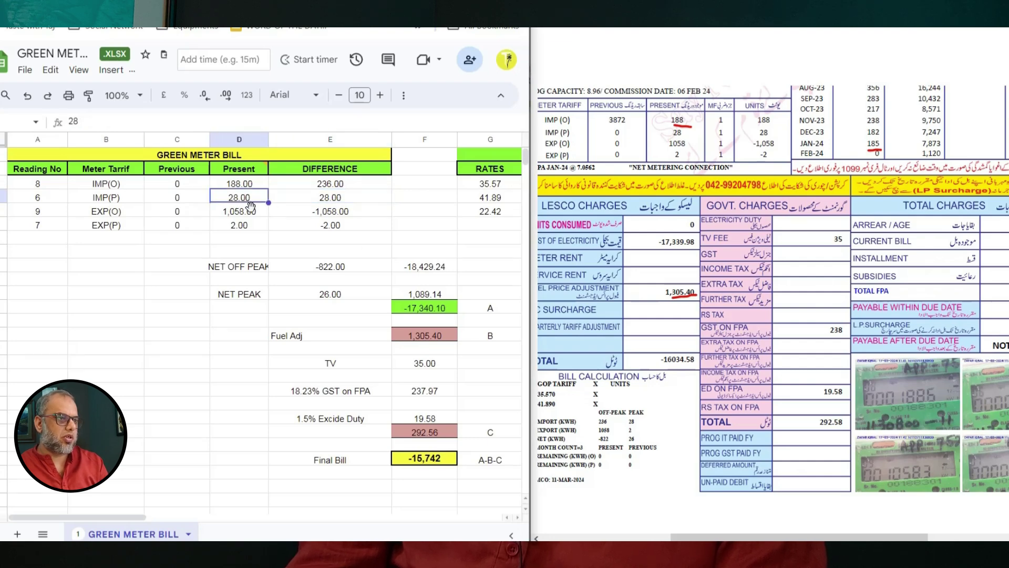
{"action": "left_click", "coordinate": [479, 394]}
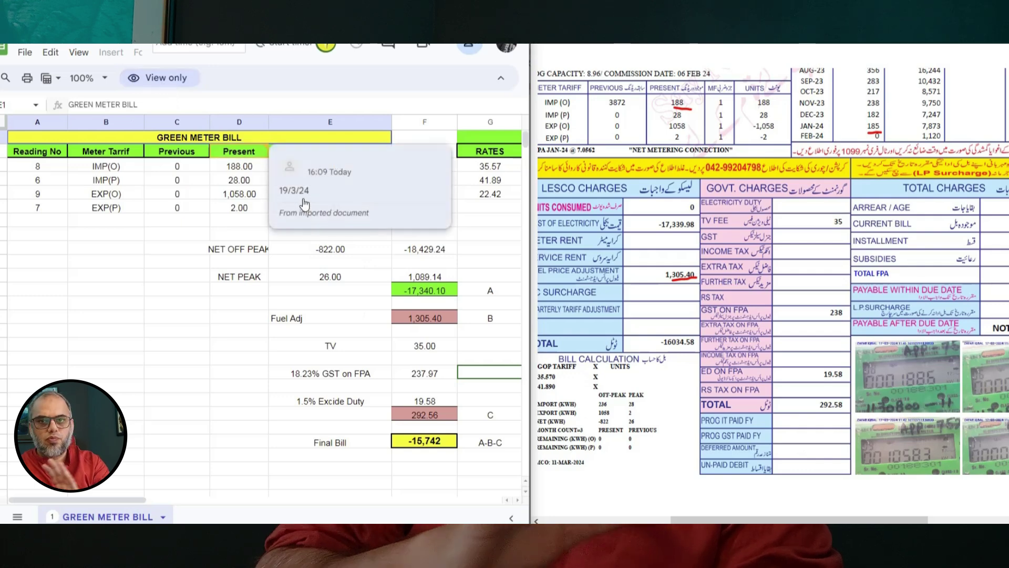
Step: Show the download formats of the view-only spreadsheet, including Microsoft Excel (.xlsx), and check the net off-peak amount formula
{"action": "left_click", "coordinate": [289, 258]}
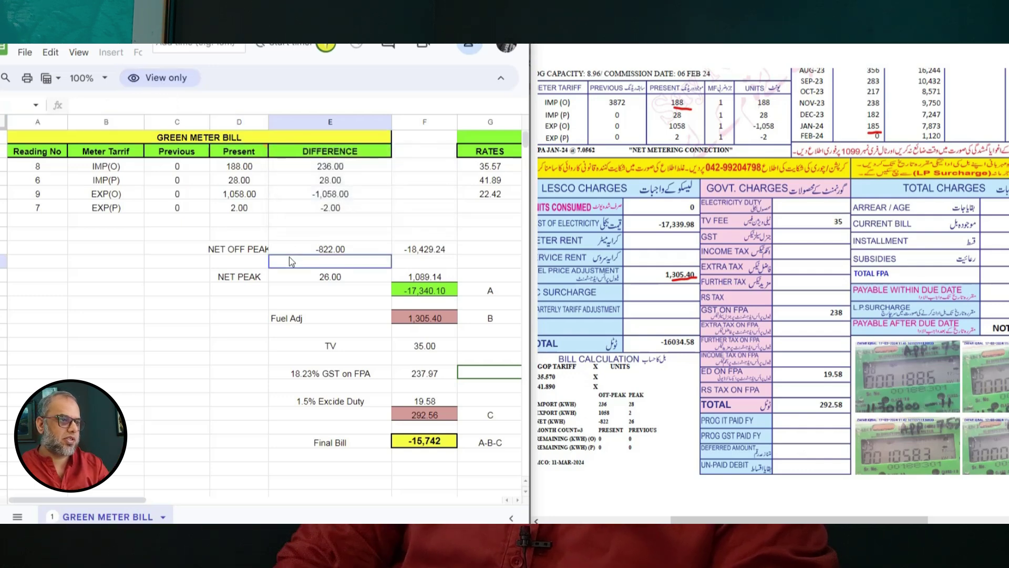
{"action": "left_click", "coordinate": [24, 52]}
{"action": "mouse_move", "coordinate": [89, 230]}
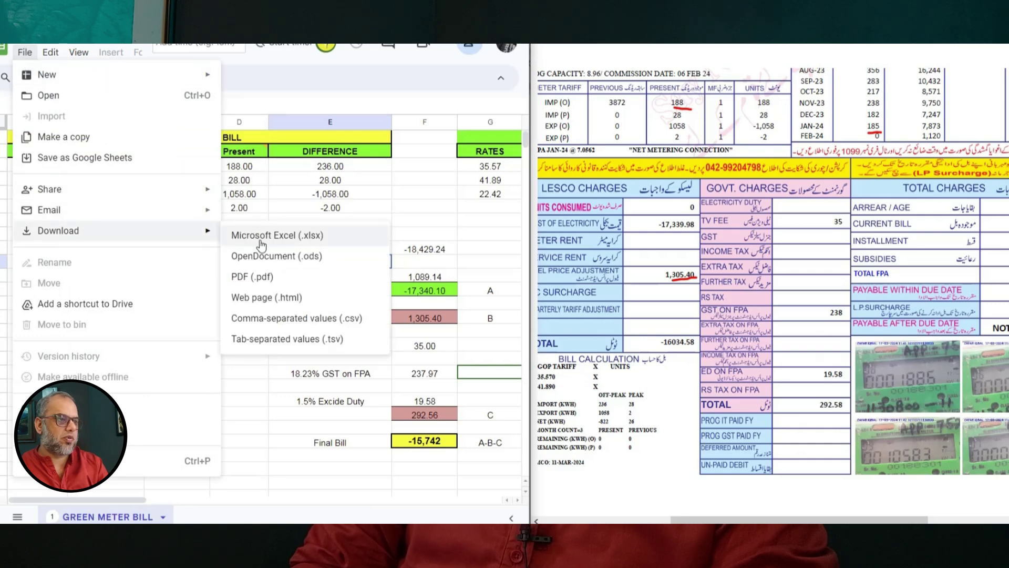
{"action": "left_click", "coordinate": [451, 254]}
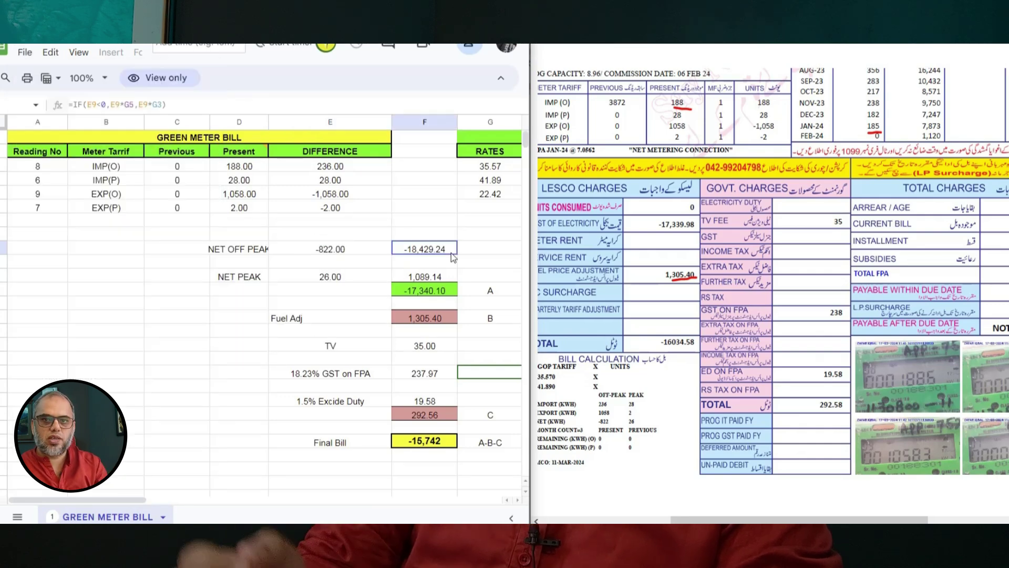